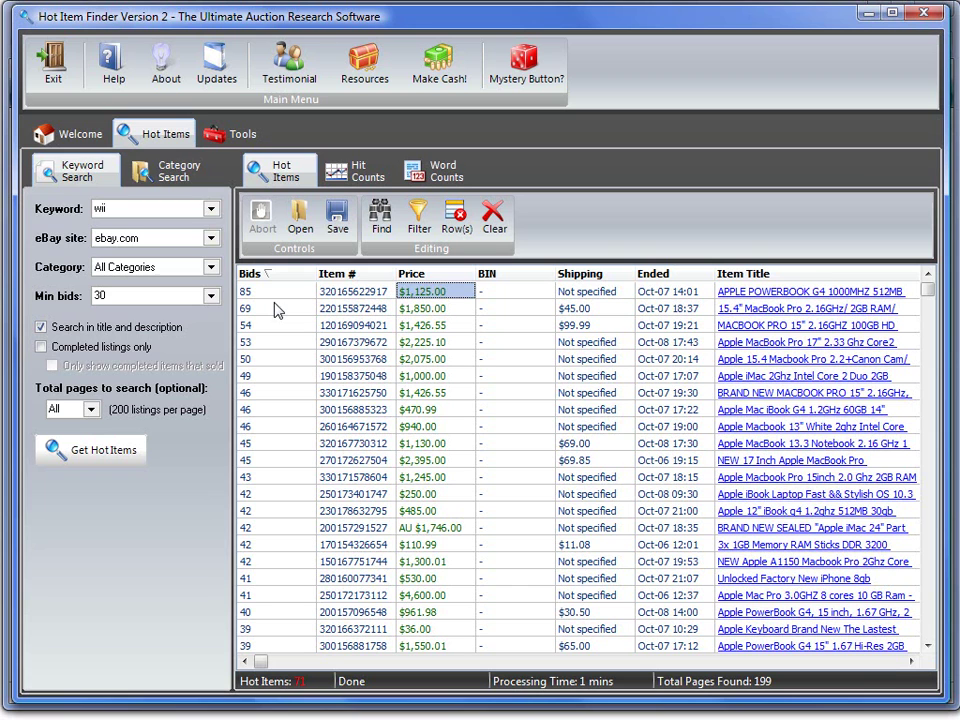
# Look up Apple, Macintosh Computers (category 4599) in the eBay category browser, then close it.
pyautogui.click(178, 175)
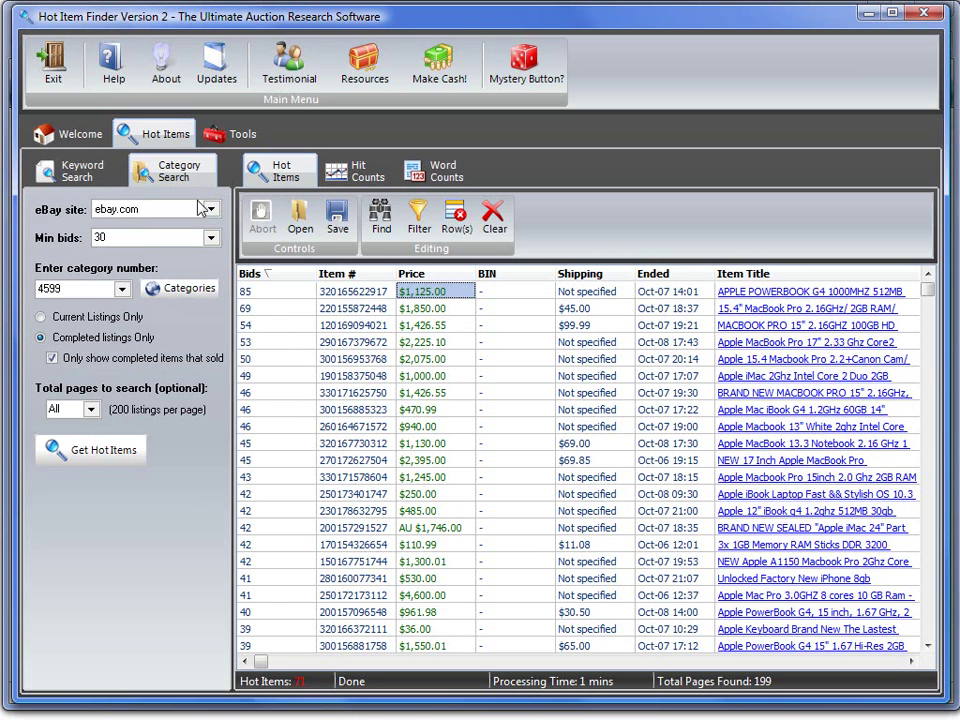
pyautogui.click(175, 288)
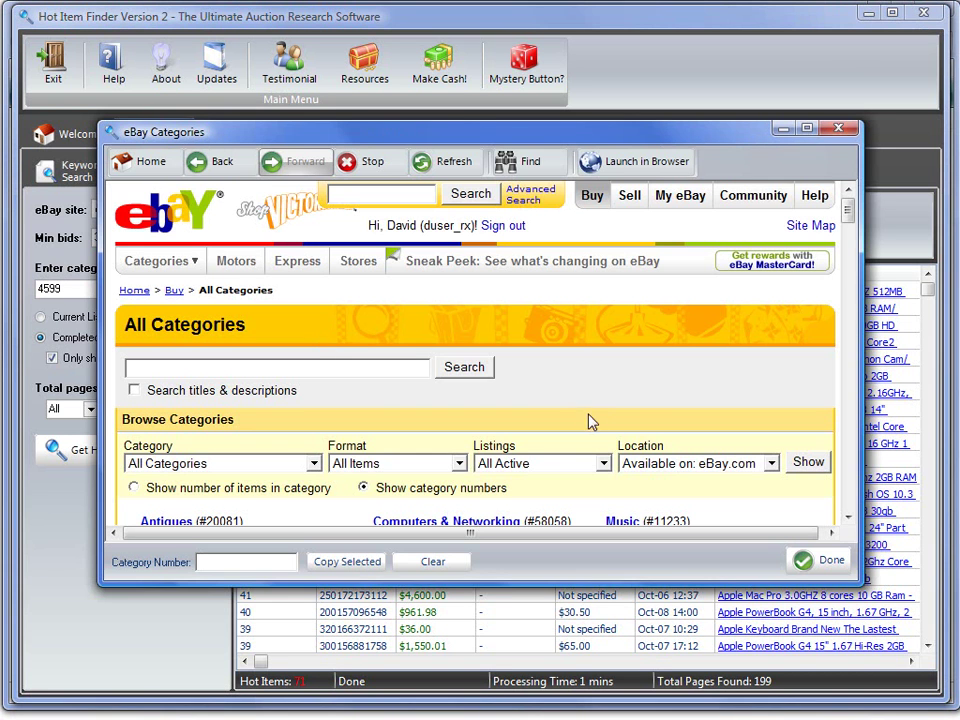
pyautogui.scroll(-1, 650, 360)
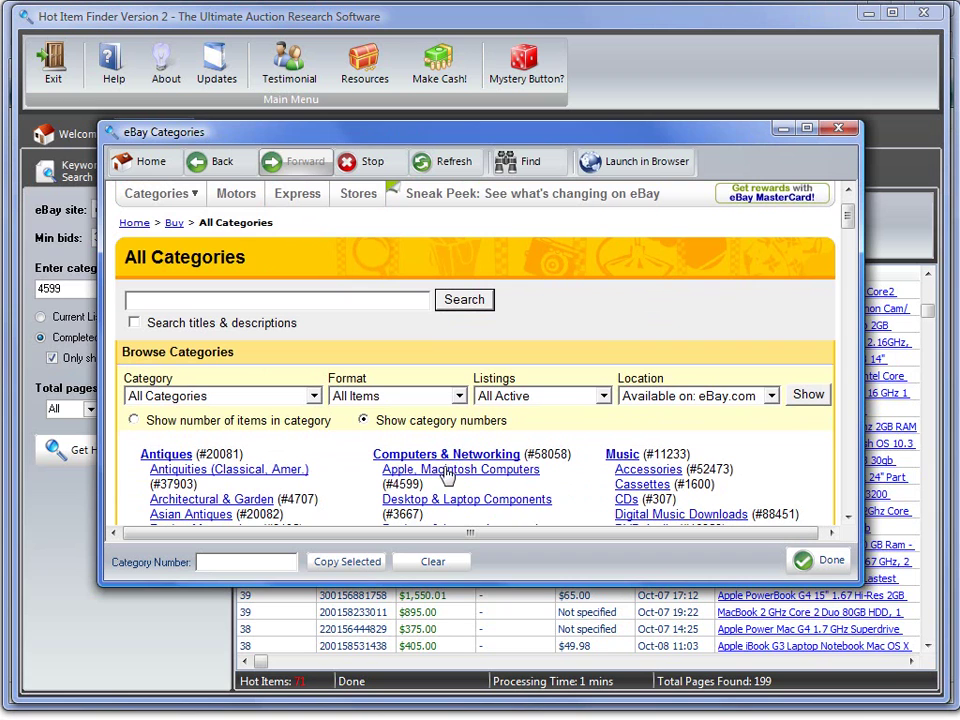
pyautogui.moveTo(560, 472); pyautogui.dragTo(384, 471)
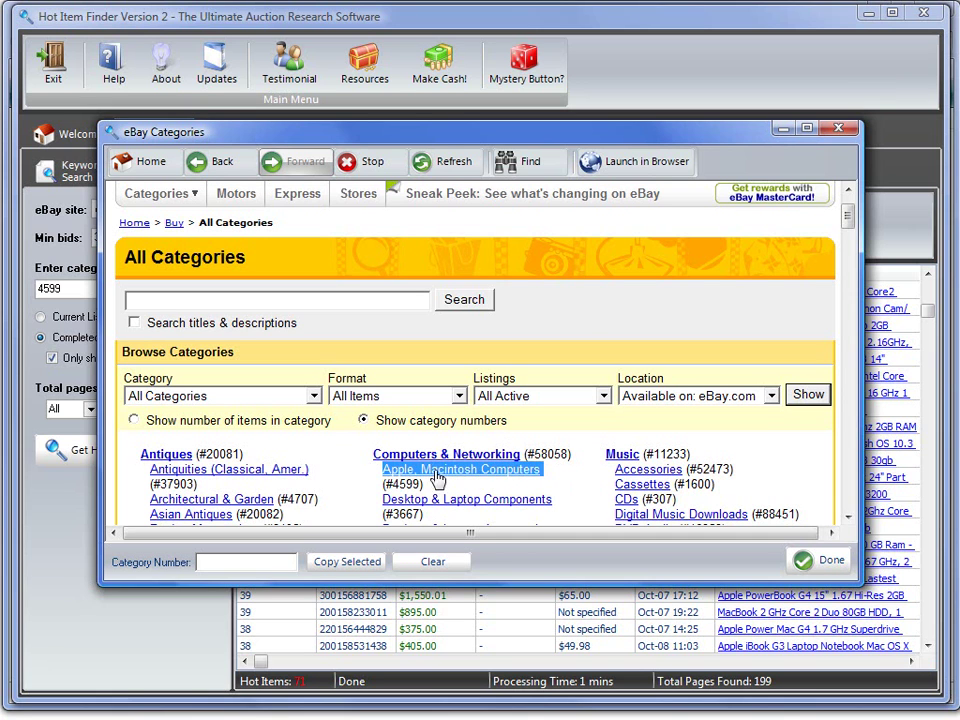
pyautogui.click(399, 481)
pyautogui.doubleClick(400, 483)
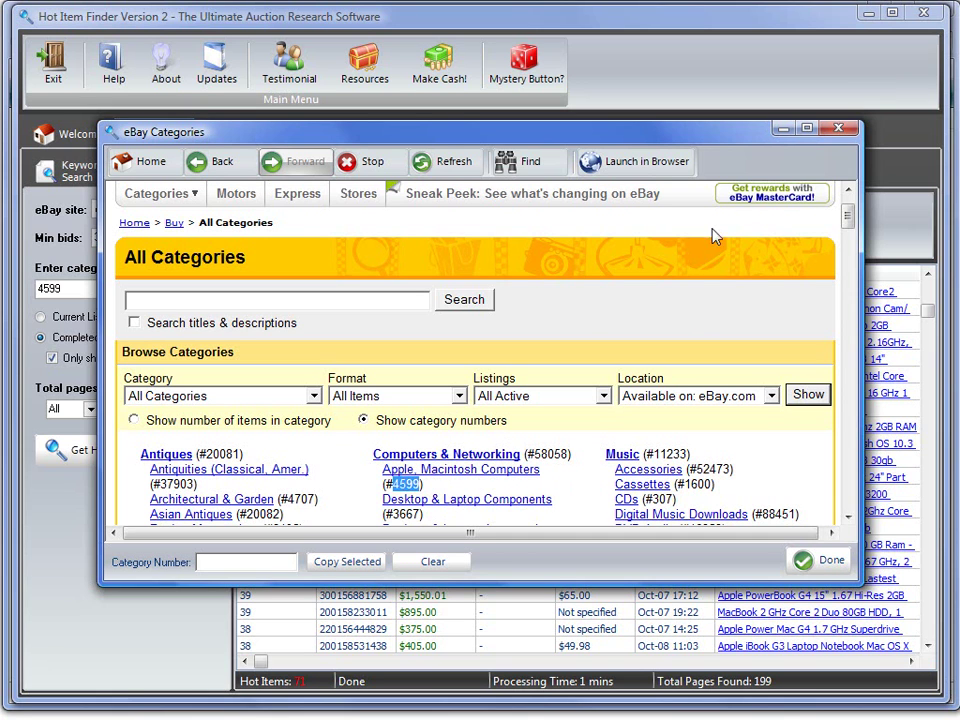
pyautogui.click(847, 133)
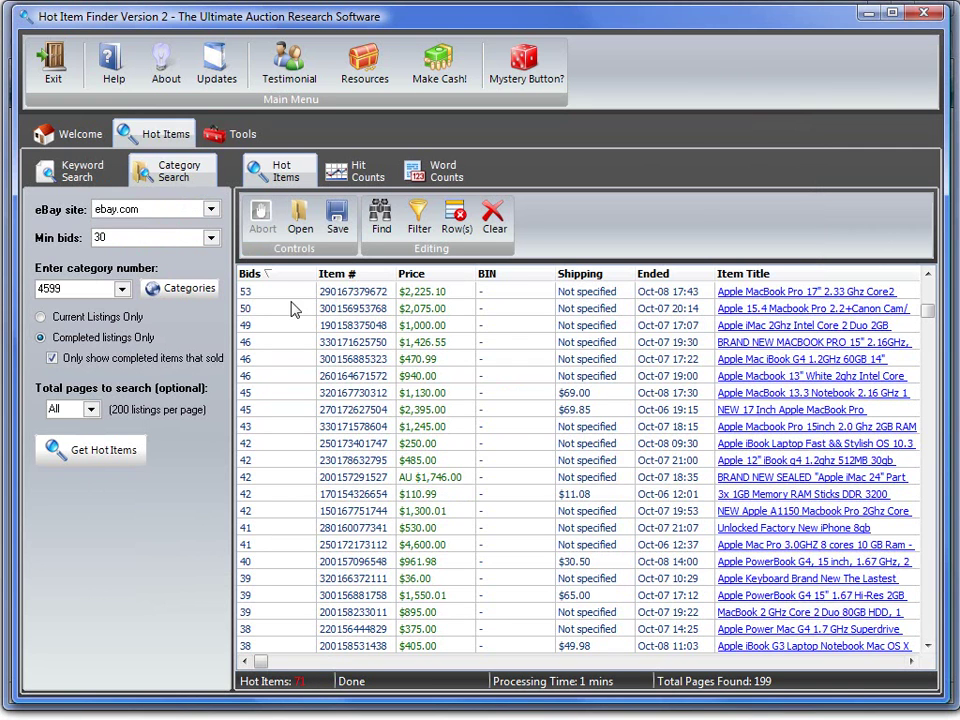
pyautogui.scroll(1, 928, 313)
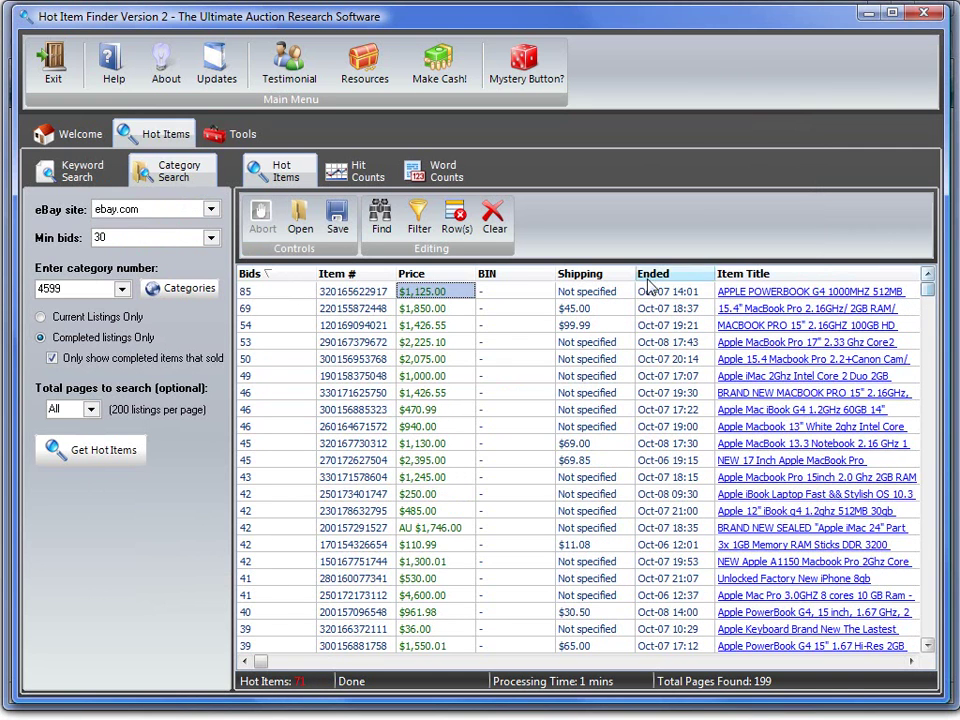
pyautogui.click(299, 292)
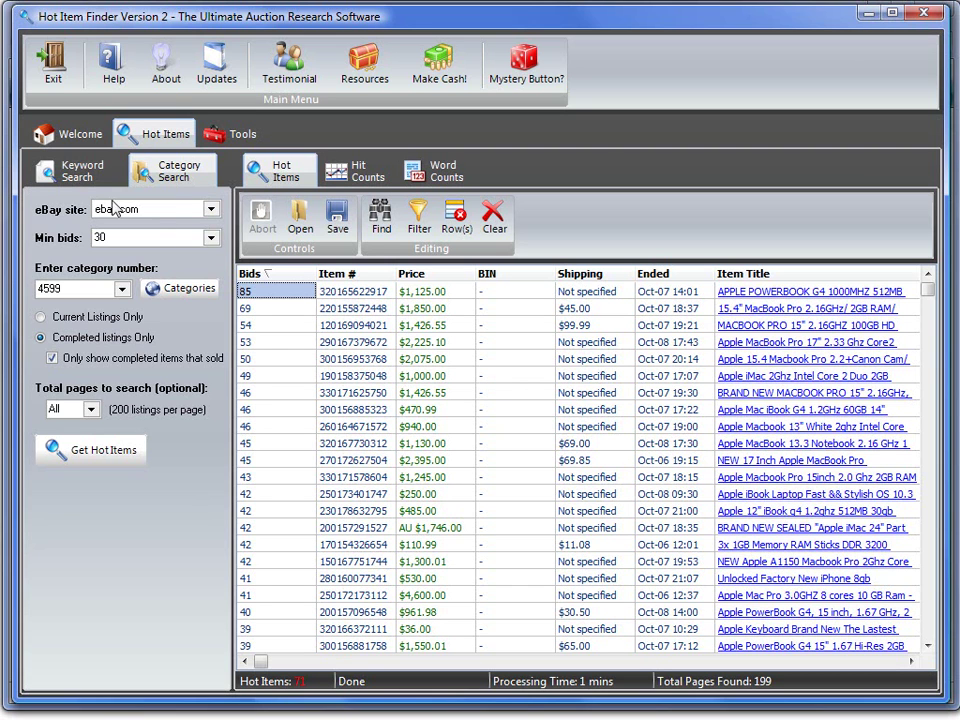
pyautogui.click(64, 166)
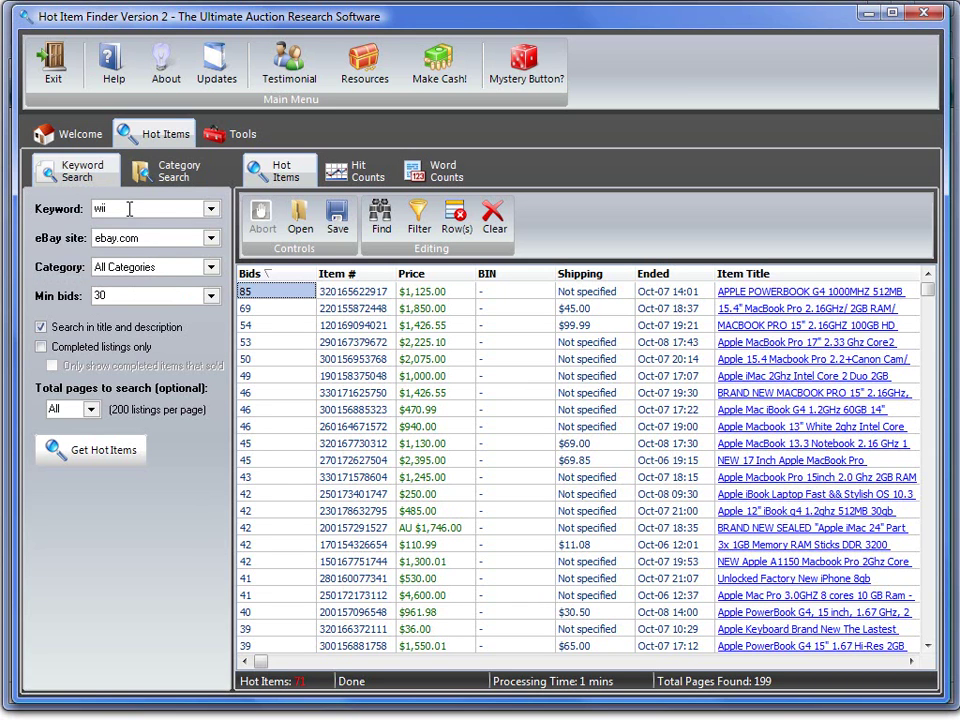
pyautogui.moveTo(129, 209); pyautogui.dragTo(88, 208)
# Save the results as GRD over untitled.grd, then show the wii keyword search settings.
pyautogui.click(167, 178)
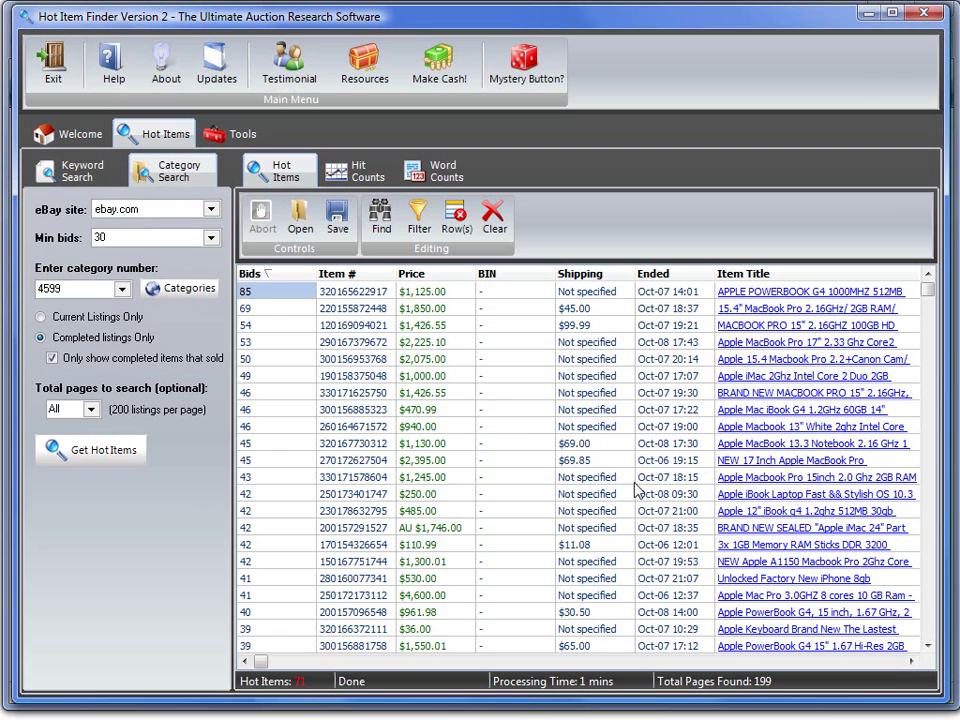
pyautogui.click(515, 477)
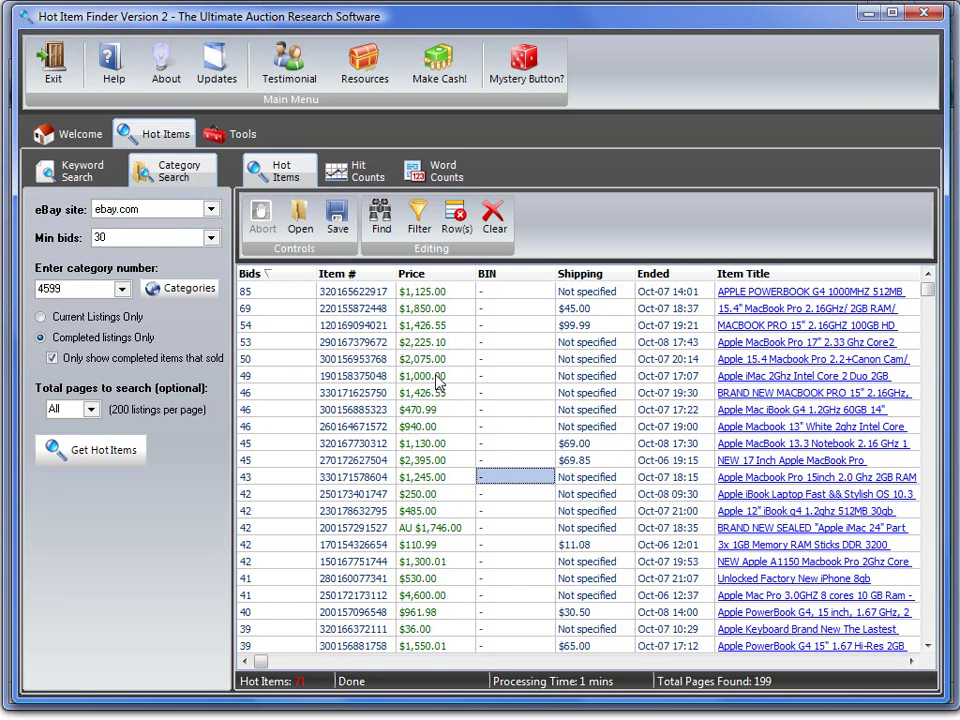
pyautogui.click(337, 215)
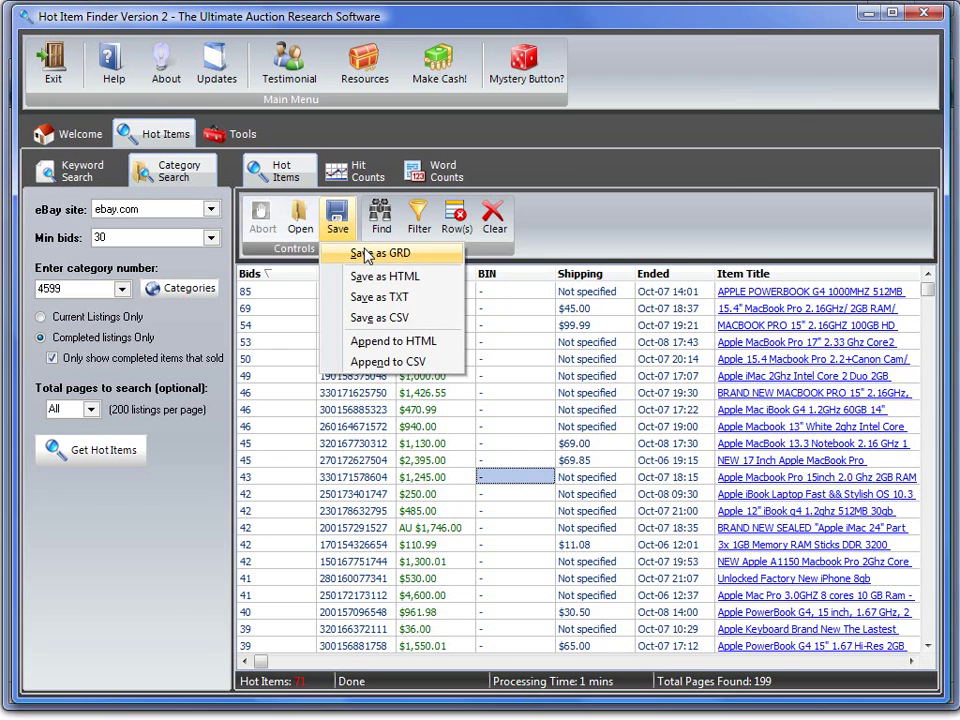
pyautogui.click(355, 253)
pyautogui.click(708, 323)
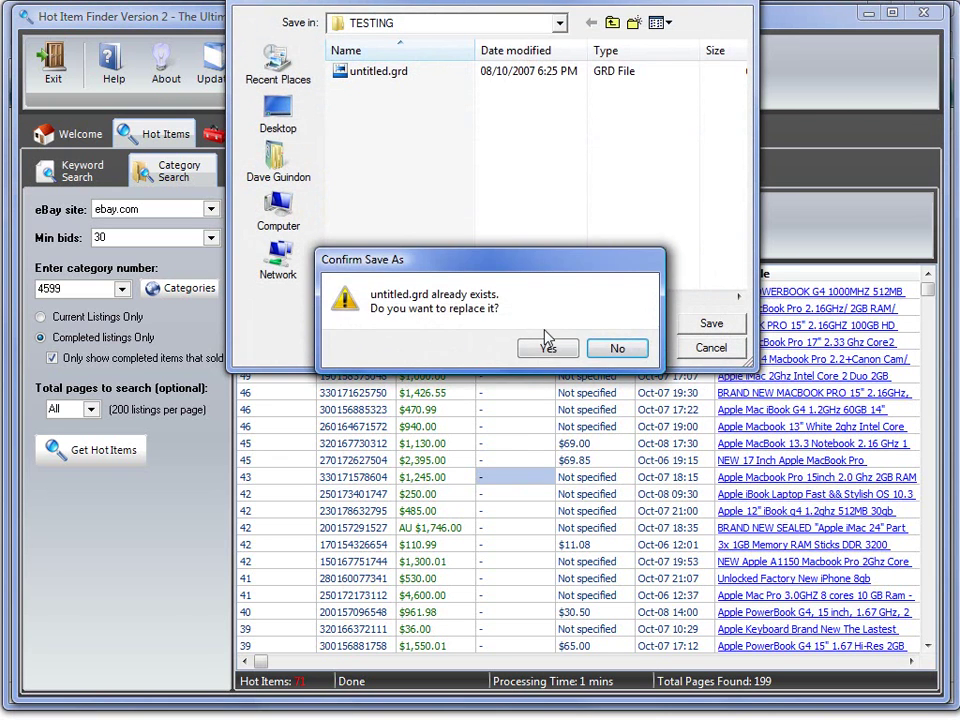
pyautogui.click(548, 347)
pyautogui.click(80, 168)
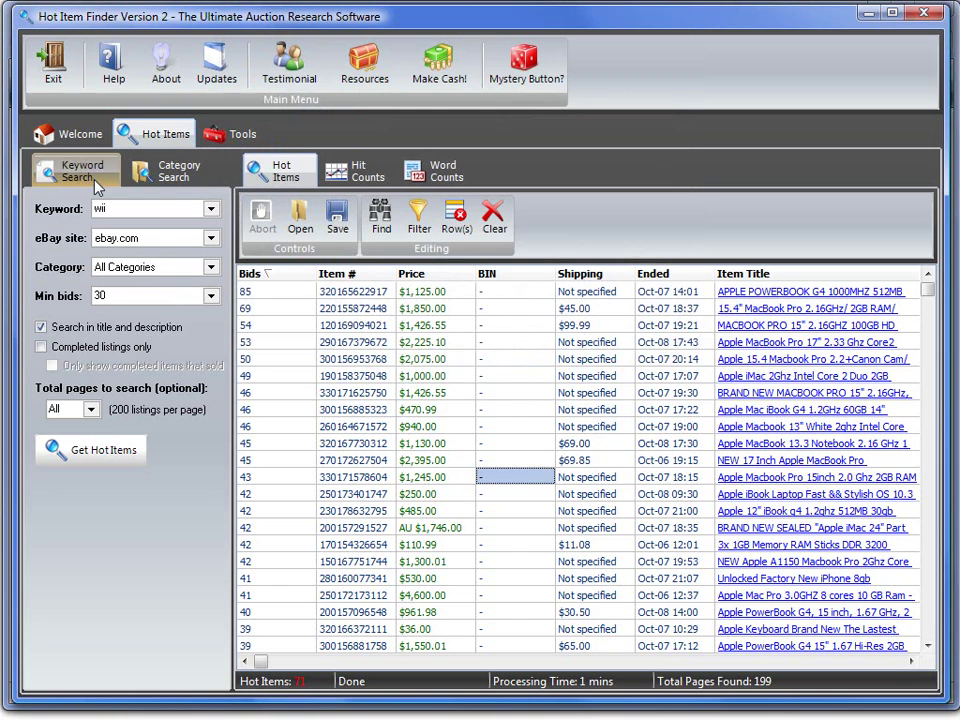
# Clear the table, set minimum bids to 0, and fetch Wii hot items, aborting near 1000.
pyautogui.click(493, 215)
pyautogui.click(452, 393)
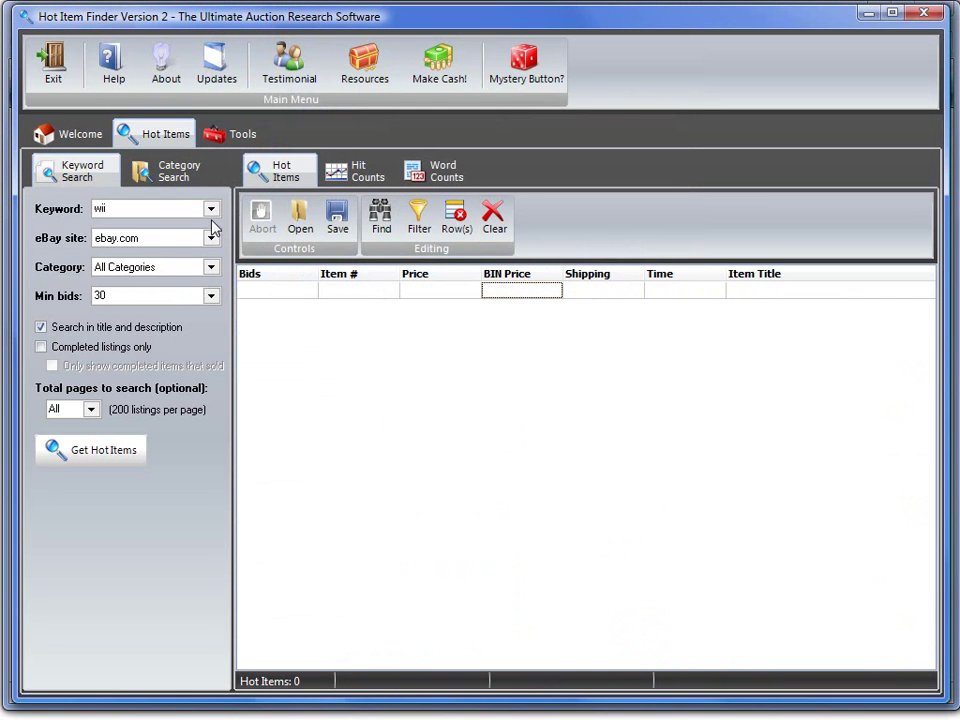
pyautogui.click(210, 297)
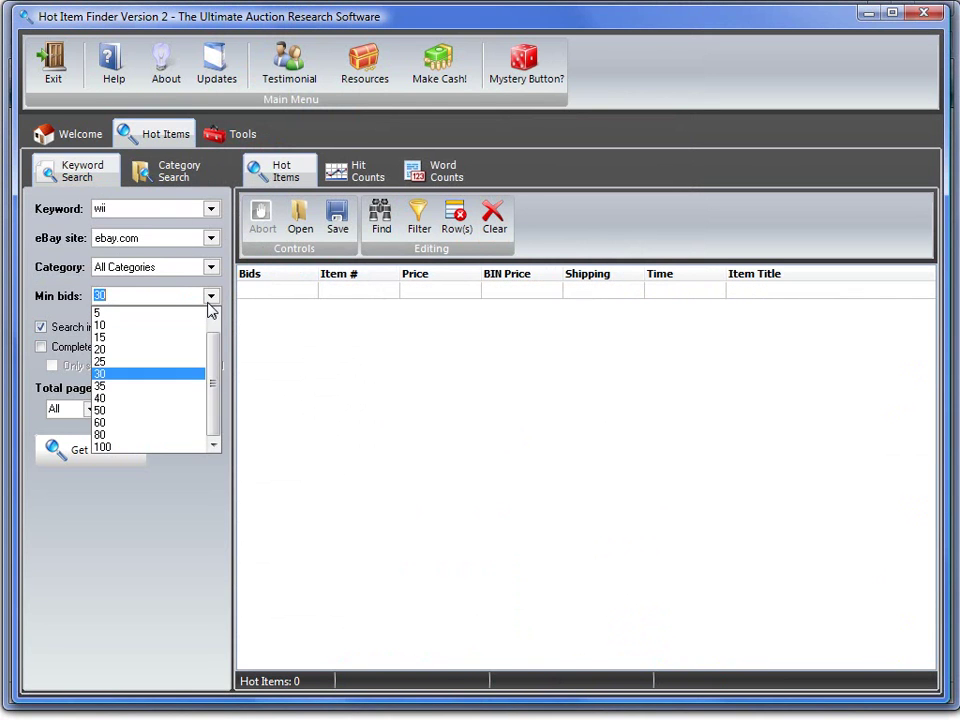
pyautogui.scroll(1, 143, 334)
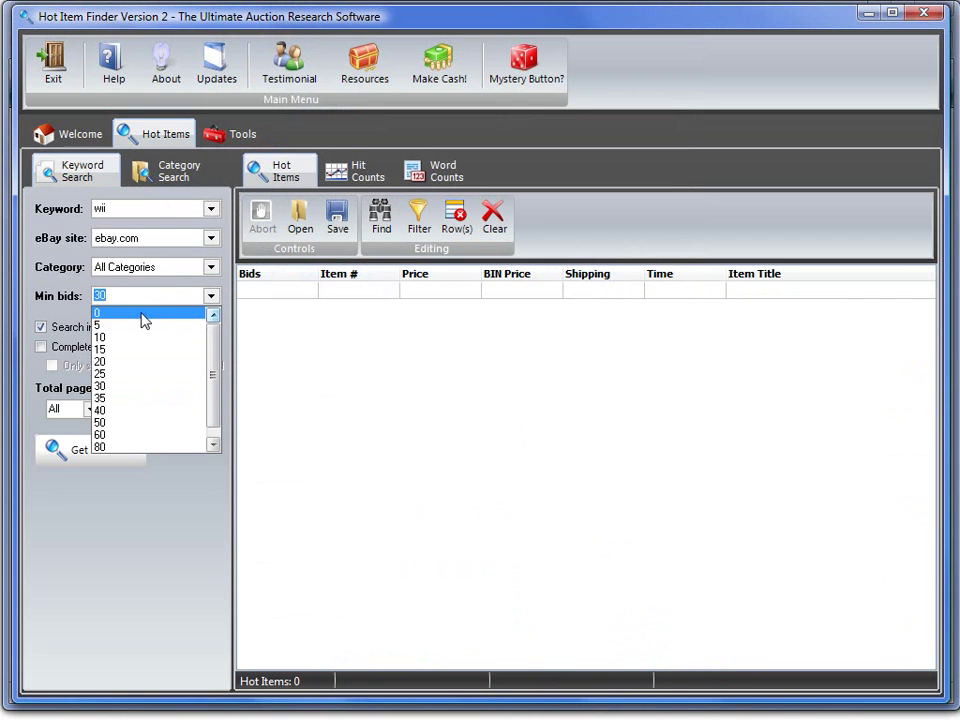
pyautogui.click(143, 314)
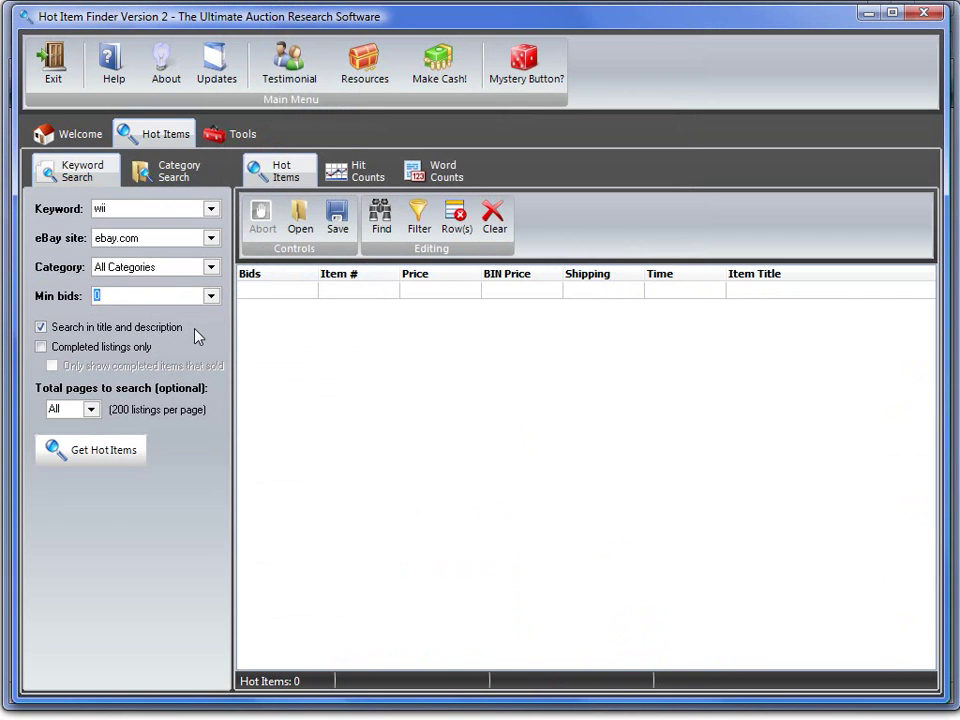
pyautogui.click(133, 455)
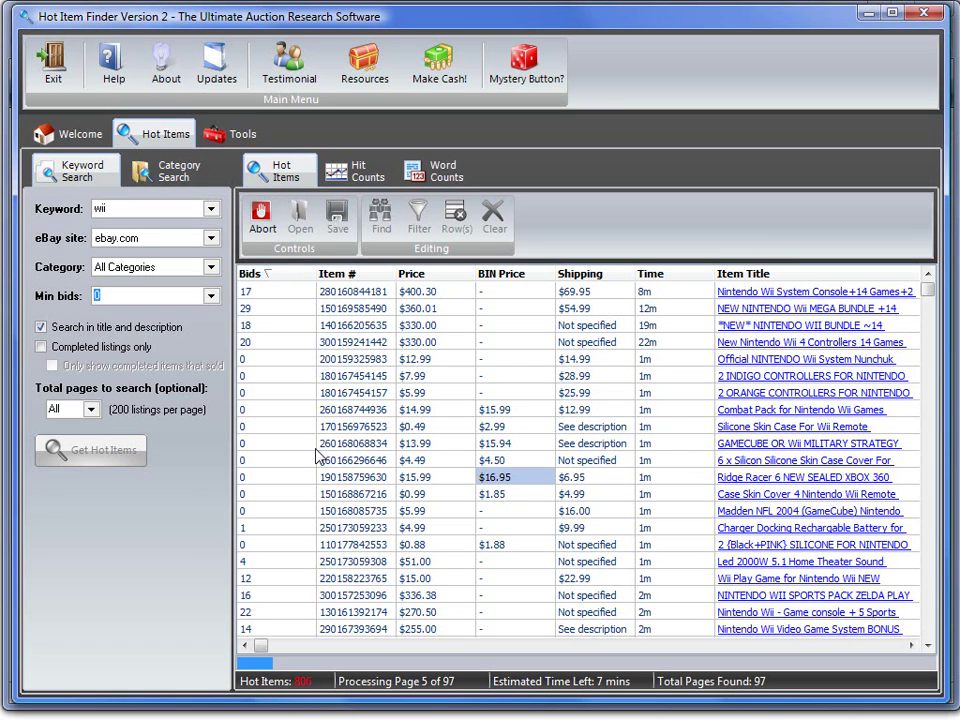
pyautogui.click(259, 222)
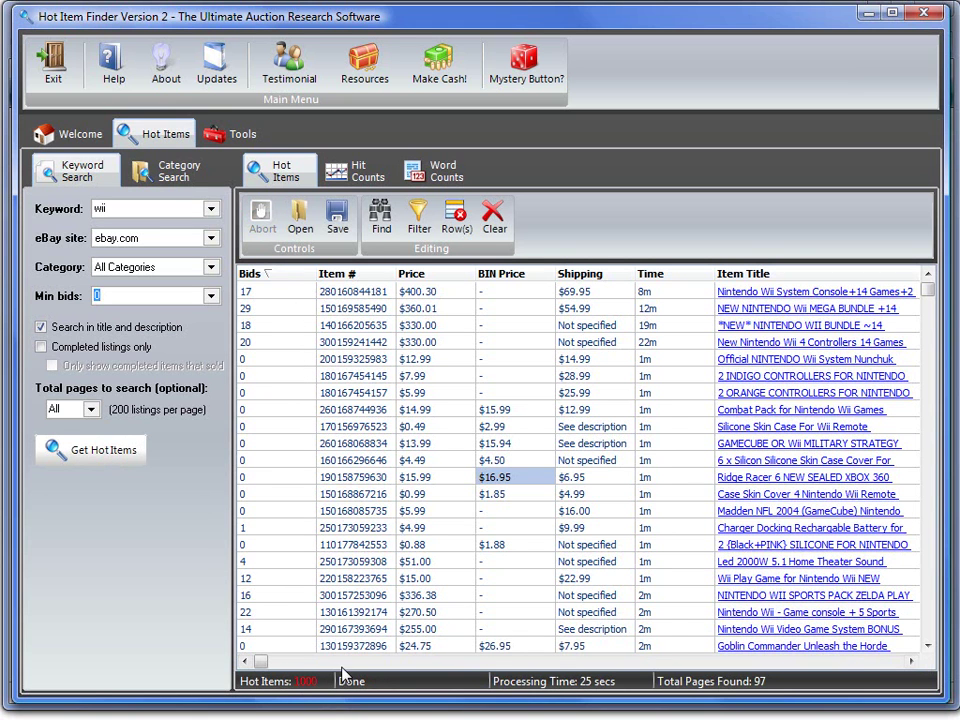
# Sort the Wii results by bids with the most bids first and scroll through the grid.
pyautogui.click(288, 276)
pyautogui.click(288, 276)
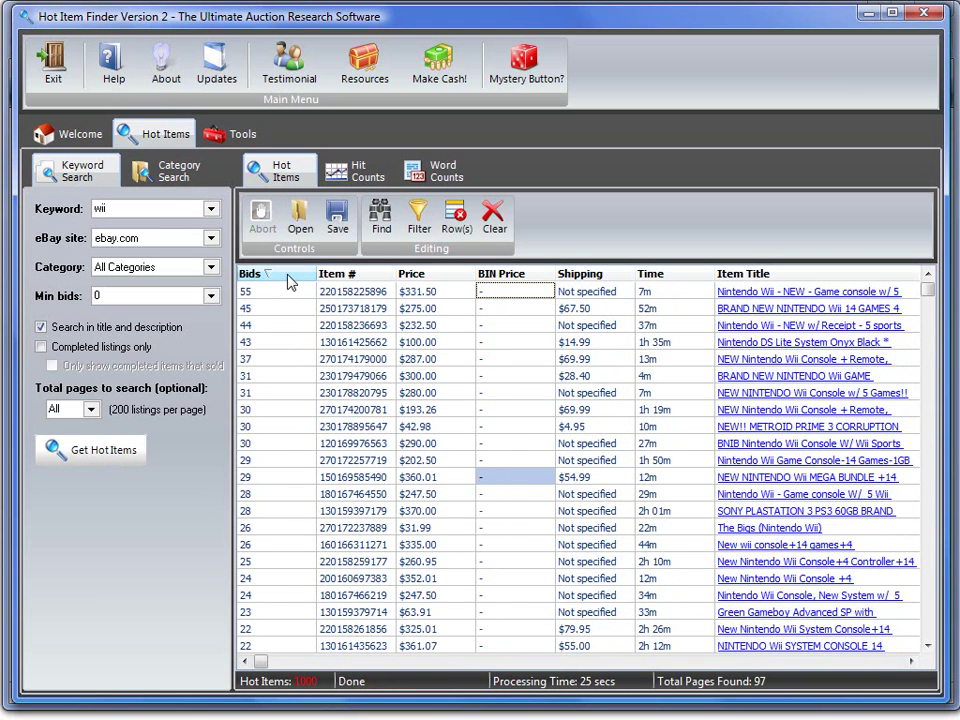
pyautogui.moveTo(250, 292); pyautogui.dragTo(265, 376)
pyautogui.click(272, 293)
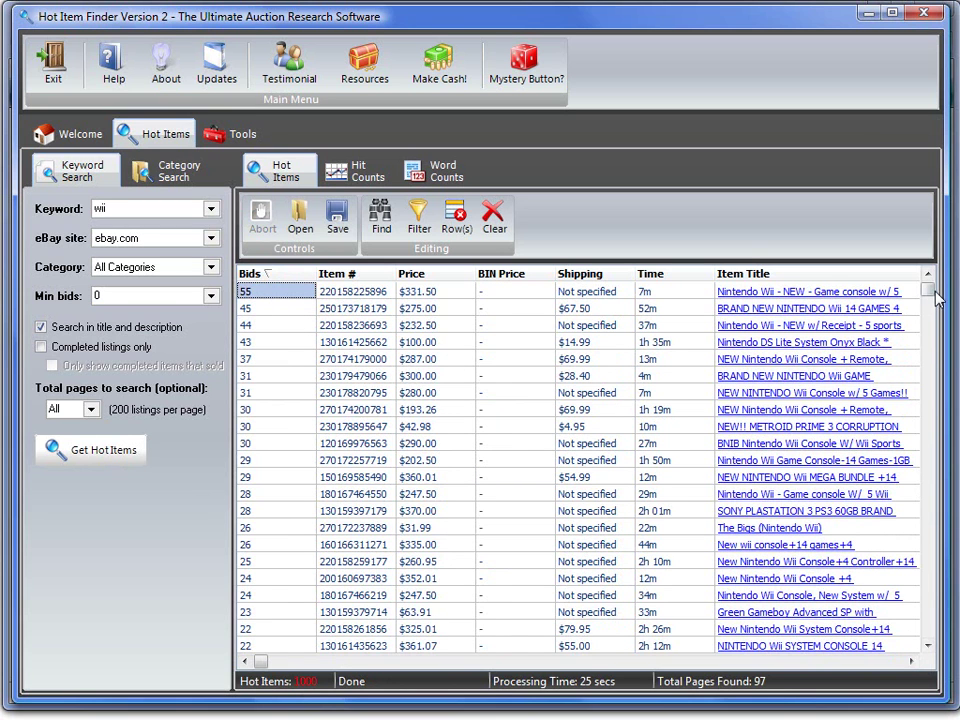
pyautogui.moveTo(928, 290)
pyautogui.mouseDown()
pyautogui.moveTo(928, 412)
pyautogui.moveTo(934, 279)
pyautogui.mouseUp()
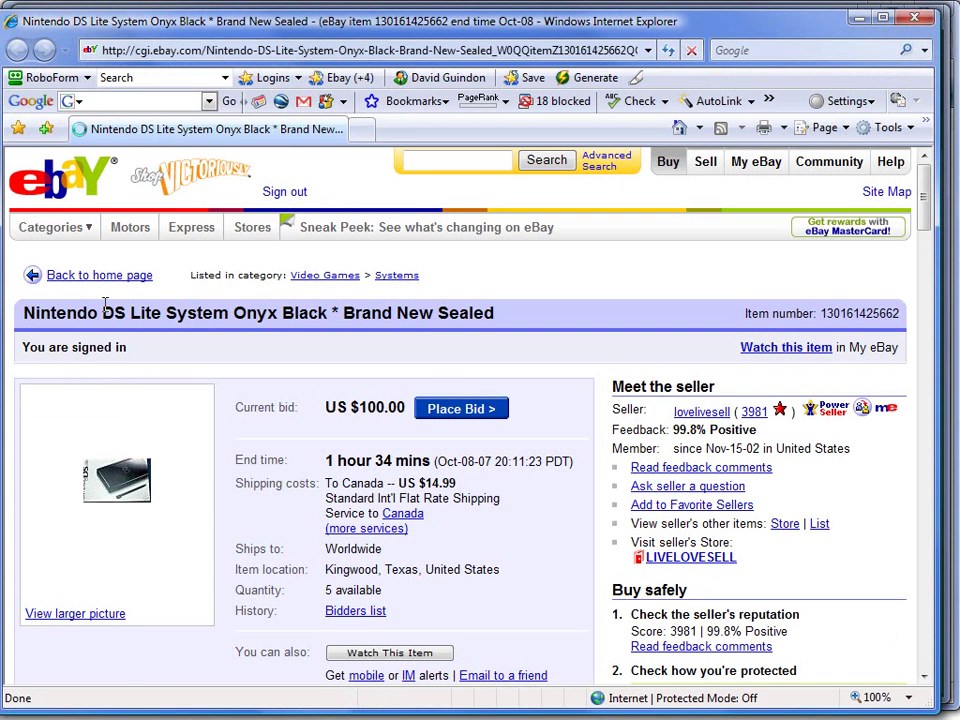
# Select parts of the listing title, then maximize the eBay listing window.
pyautogui.moveTo(103, 313); pyautogui.dragTo(477, 313)
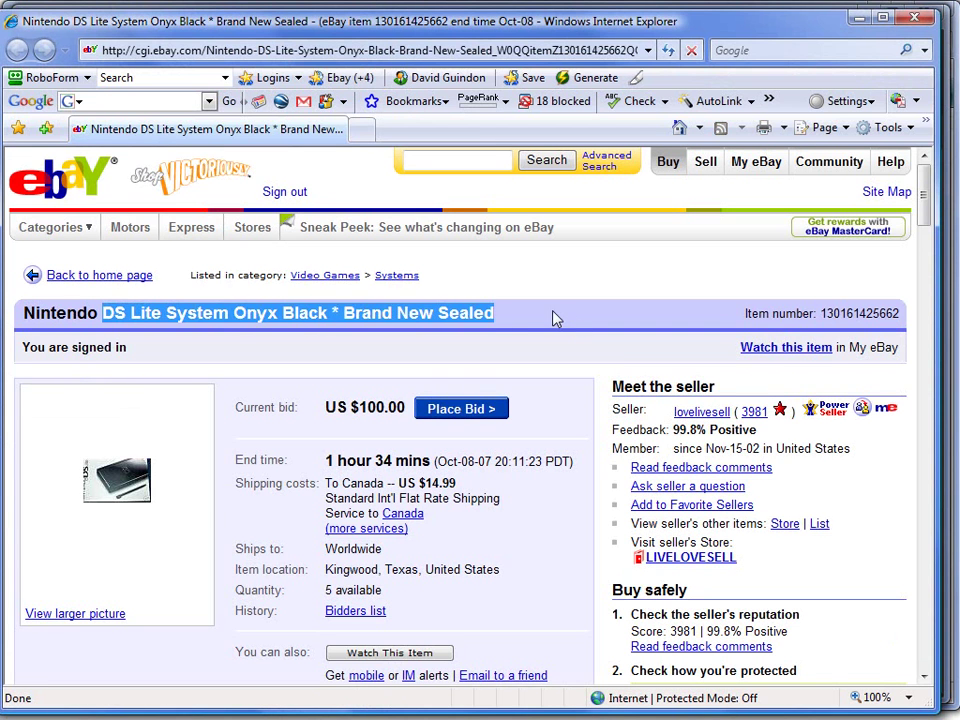
pyautogui.click(556, 319)
pyautogui.moveTo(559, 319); pyautogui.dragTo(332, 317)
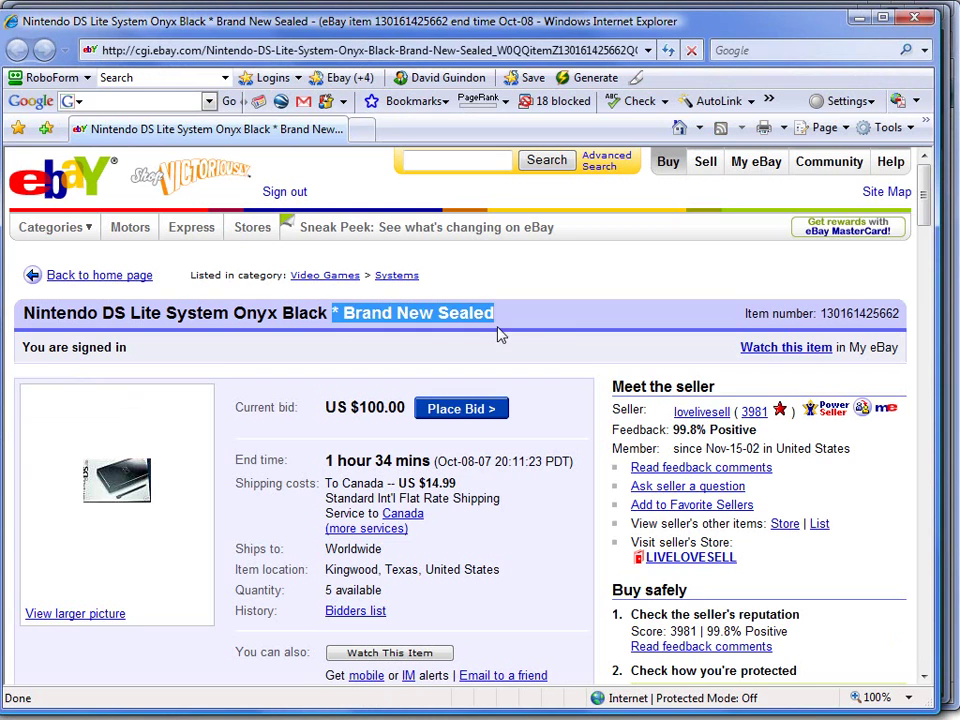
pyautogui.click(562, 322)
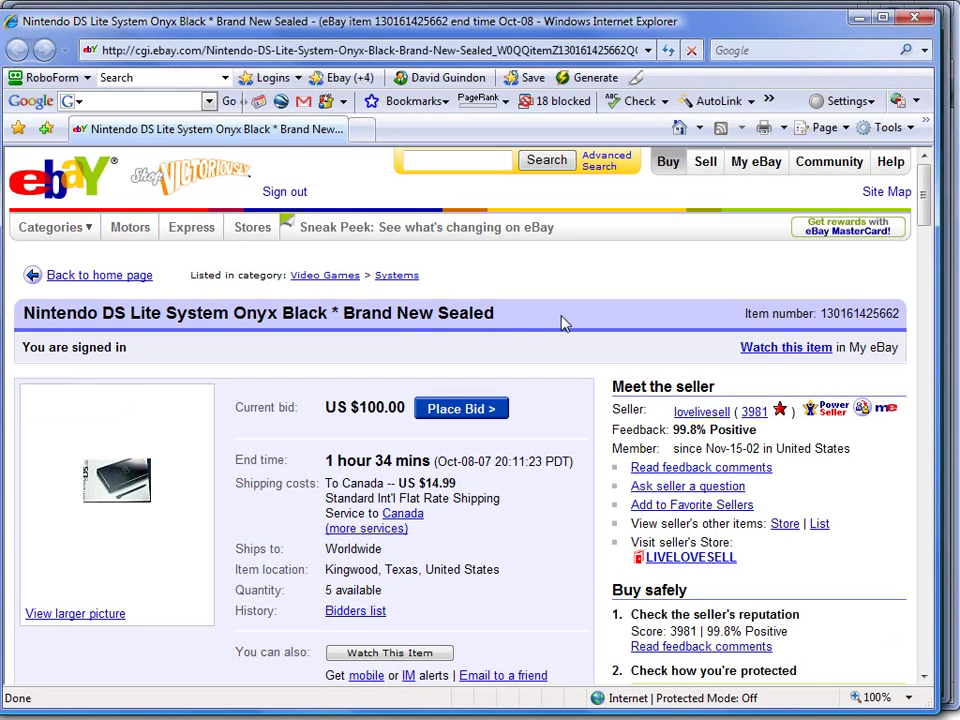
pyautogui.doubleClick(723, 33)
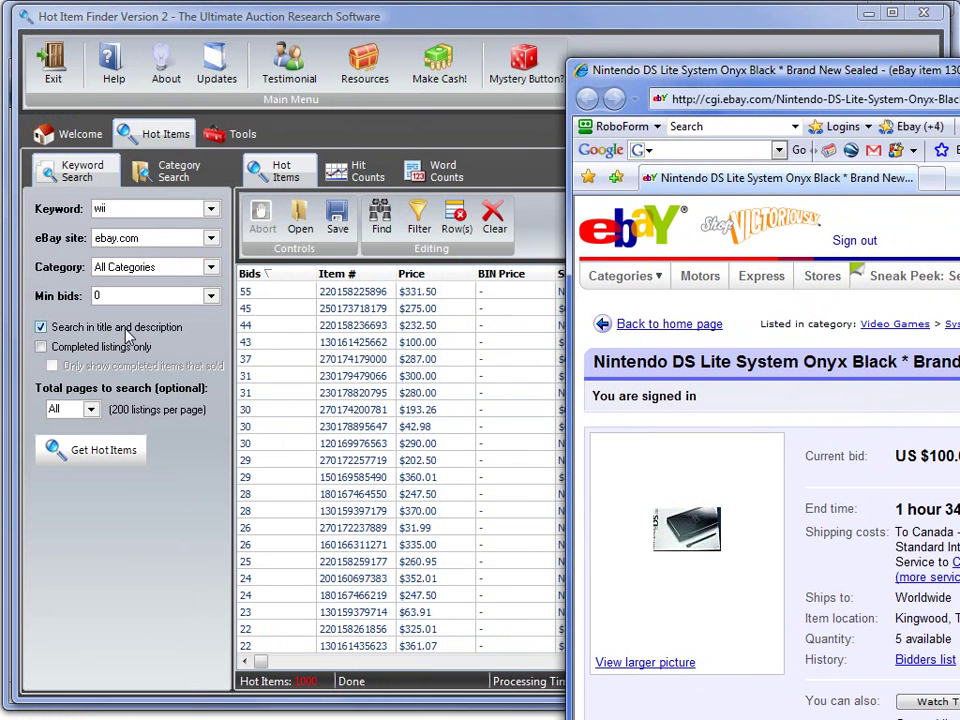
pyautogui.doubleClick(740, 70)
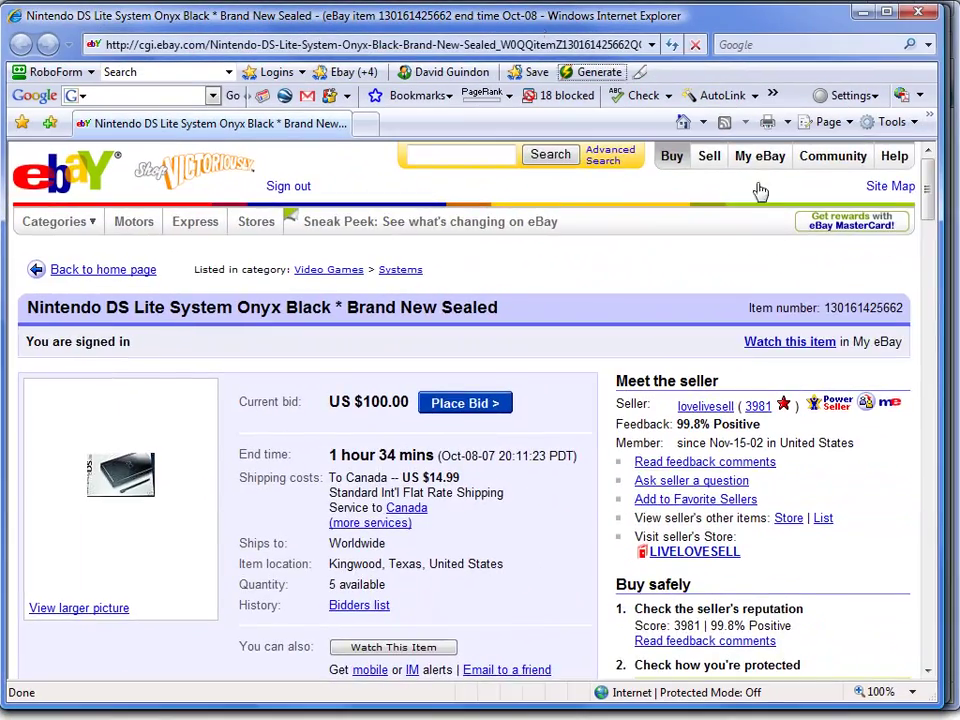
# Scroll through the item description and close the listing window.
pyautogui.moveTo(927, 188); pyautogui.dragTo(927, 238)
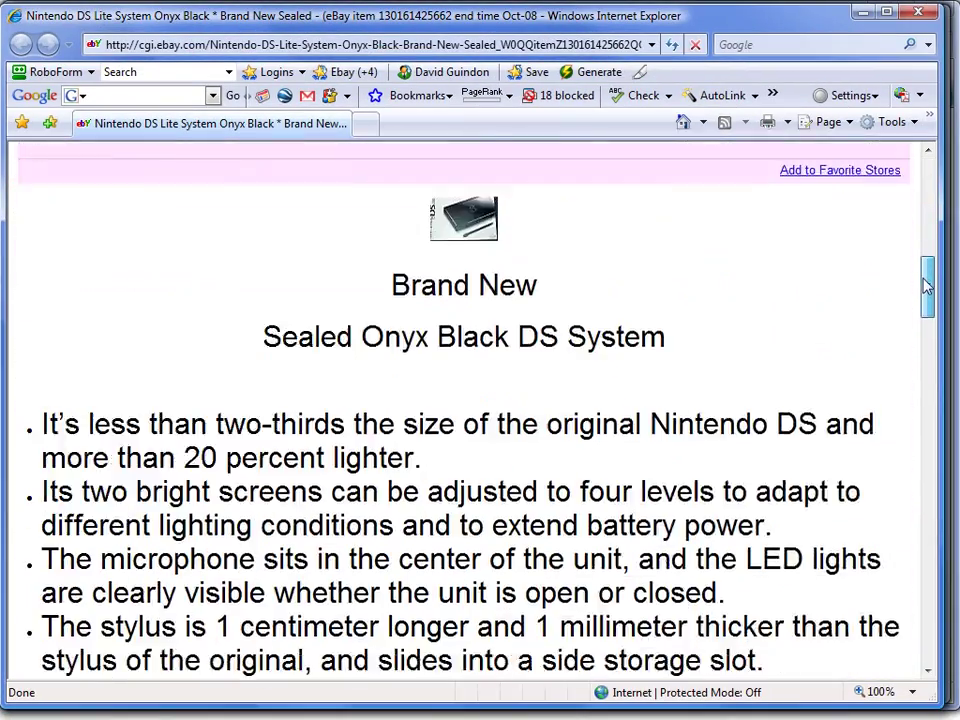
pyautogui.moveTo(926, 286); pyautogui.dragTo(926, 386)
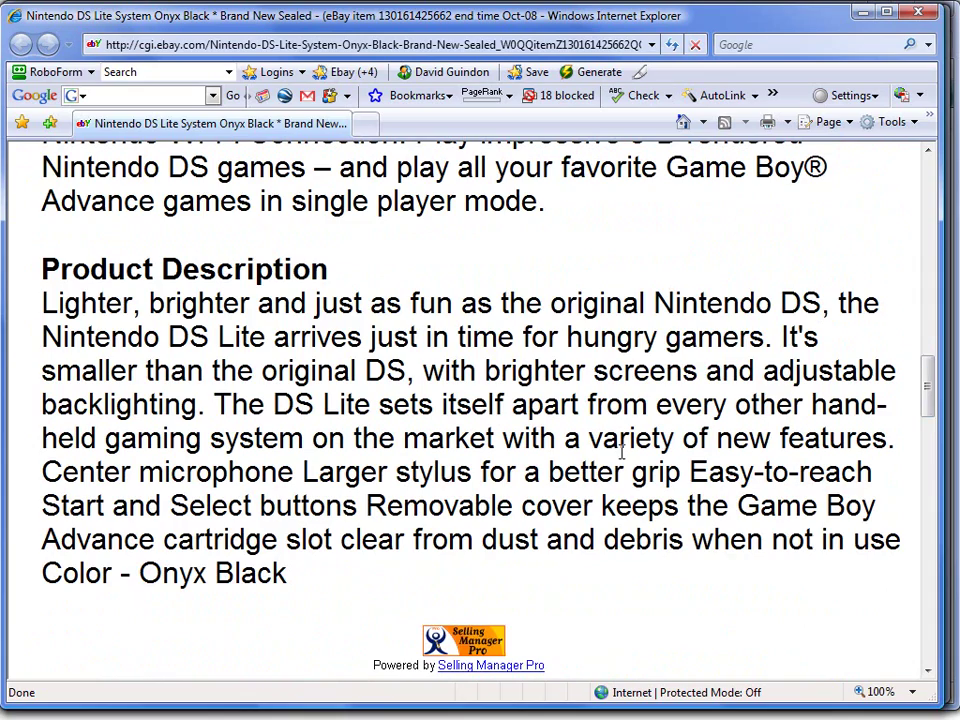
pyautogui.scroll(-2, 622, 452)
pyautogui.scroll(4, 735, 527)
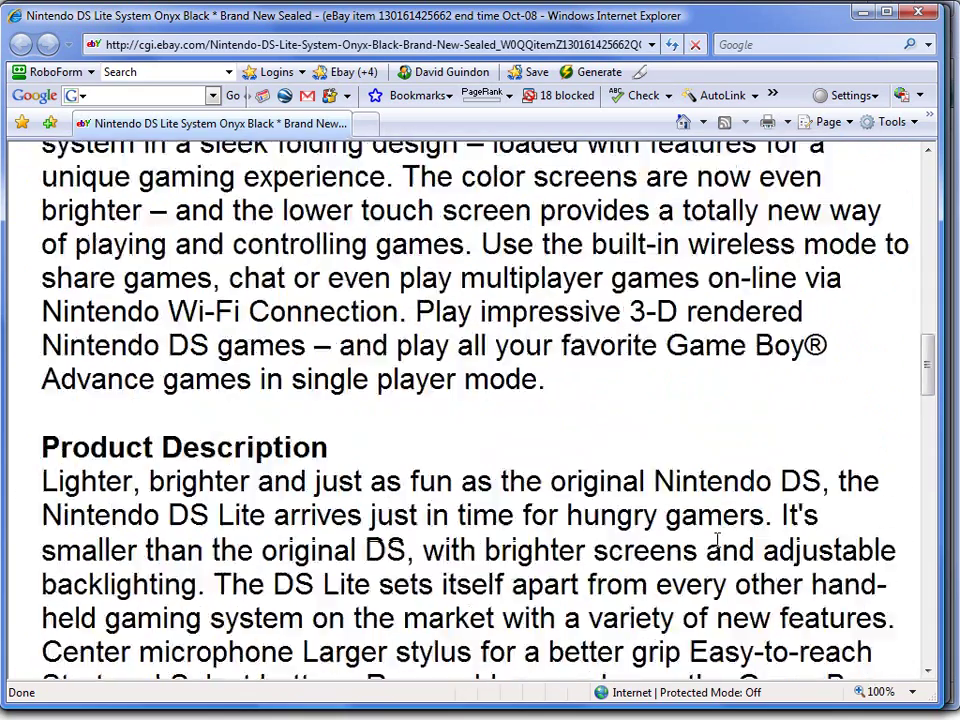
pyautogui.scroll(7, 717, 540)
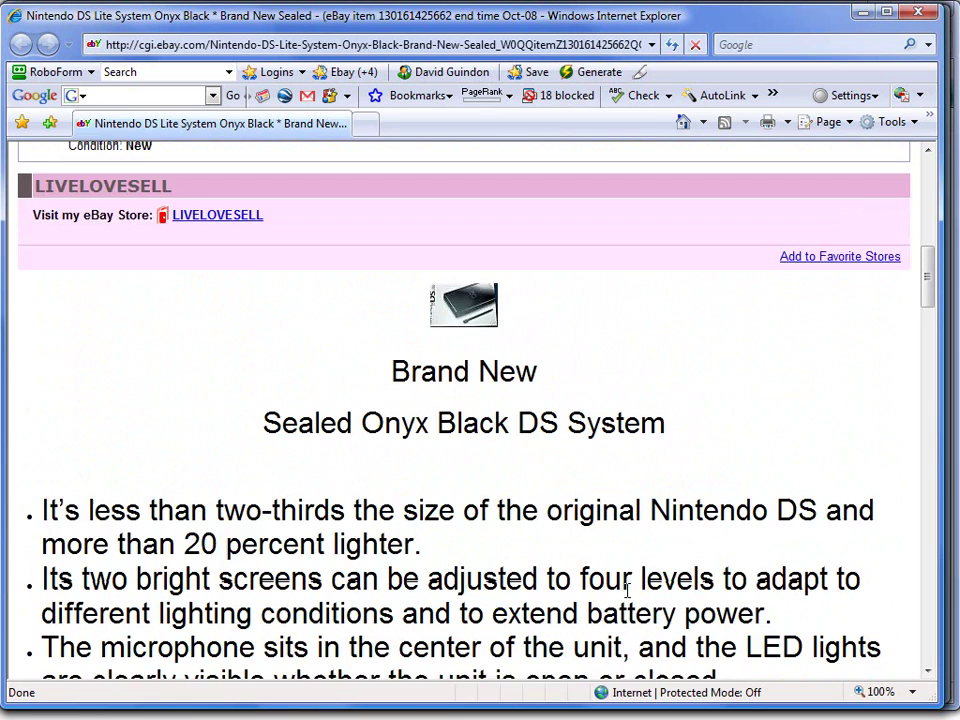
pyautogui.scroll(6, 627, 590)
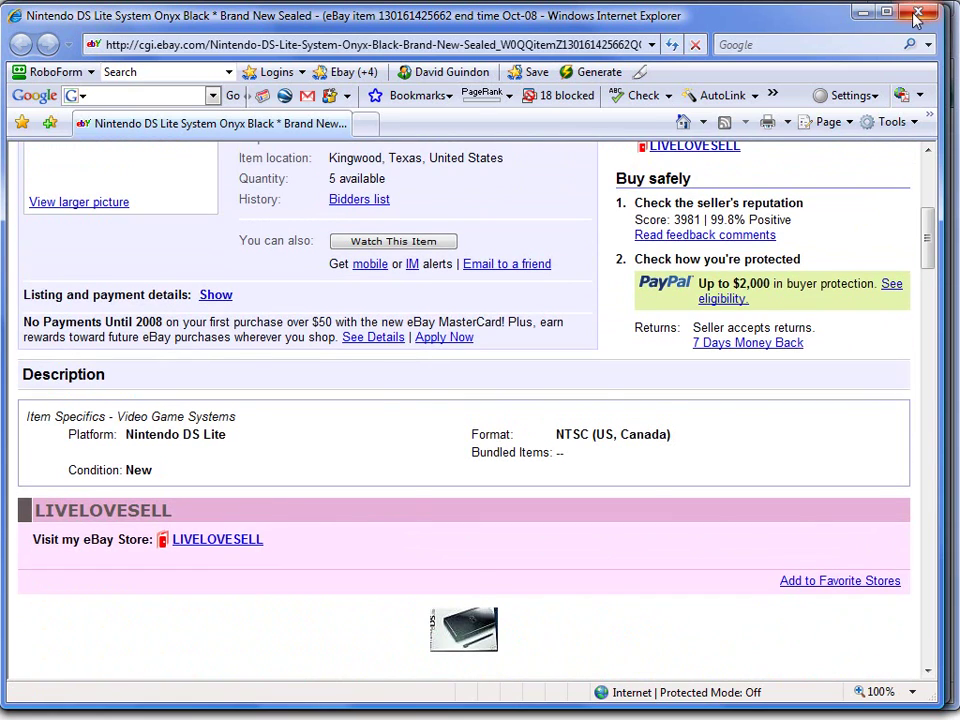
pyautogui.click(917, 14)
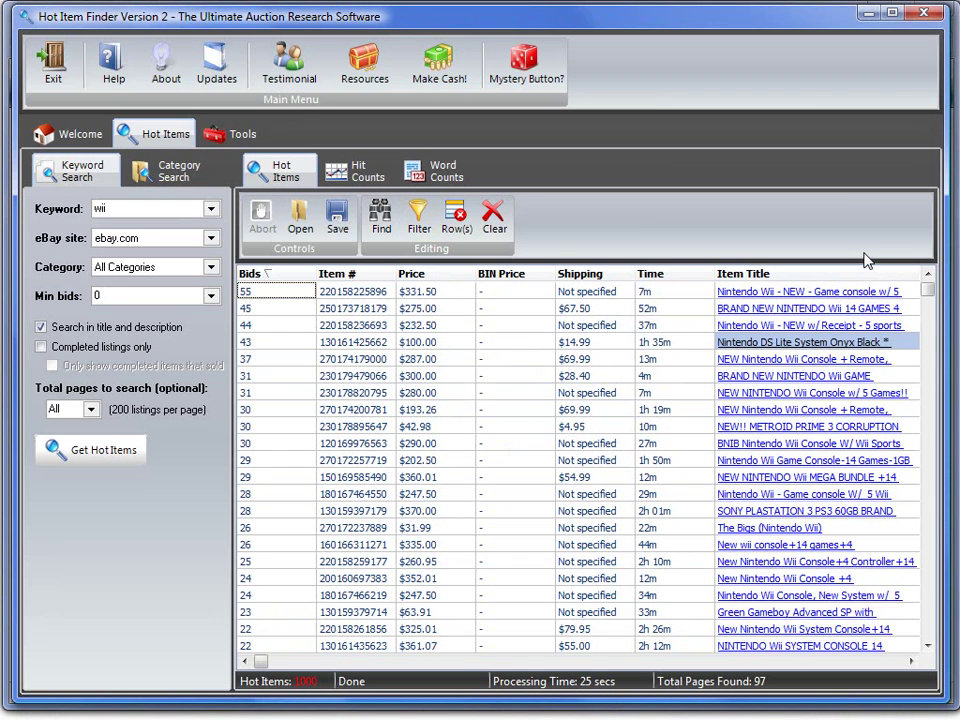
# Sort the results by price, then by bids with the most bids first.
pyautogui.click(465, 283)
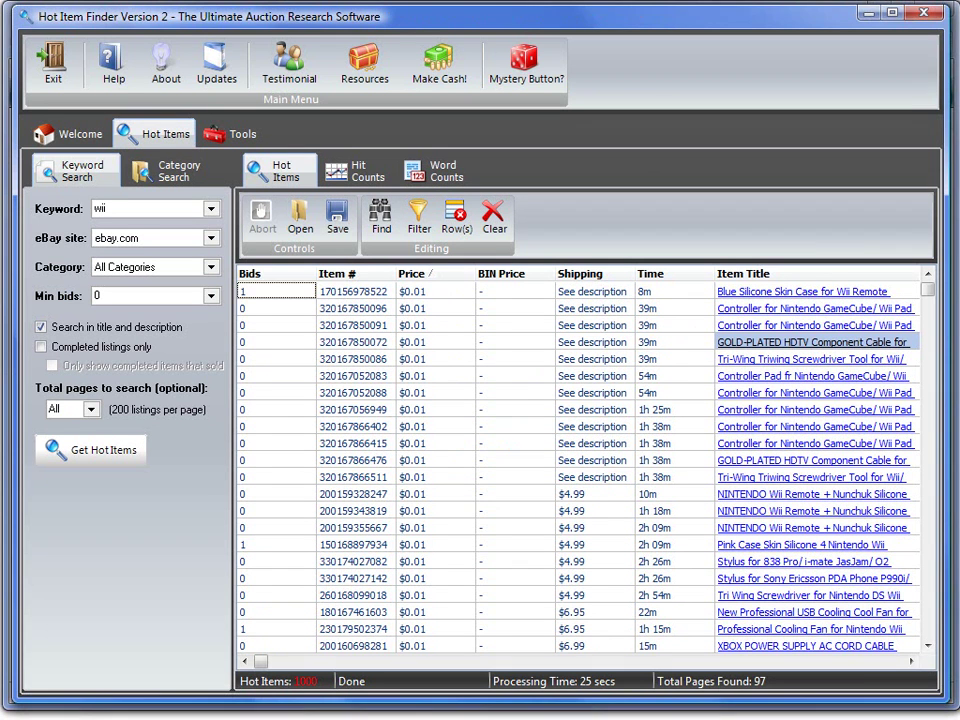
pyautogui.click(270, 276)
pyautogui.click(271, 275)
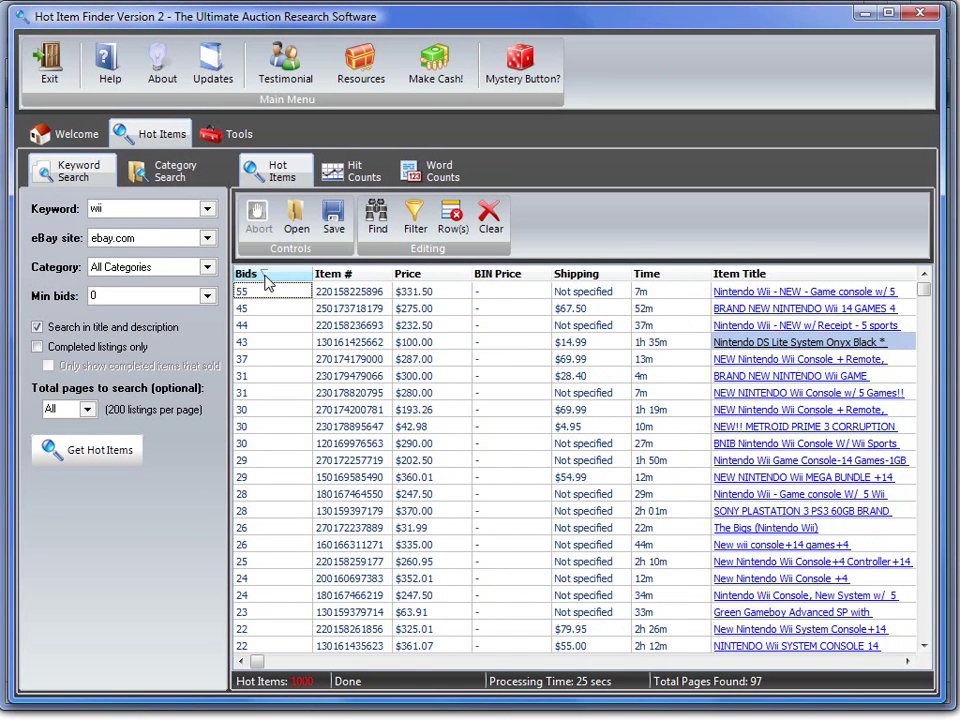
# Filter titles on ANY Words matching 'wii', trimming results to 815 items.
pyautogui.click(416, 224)
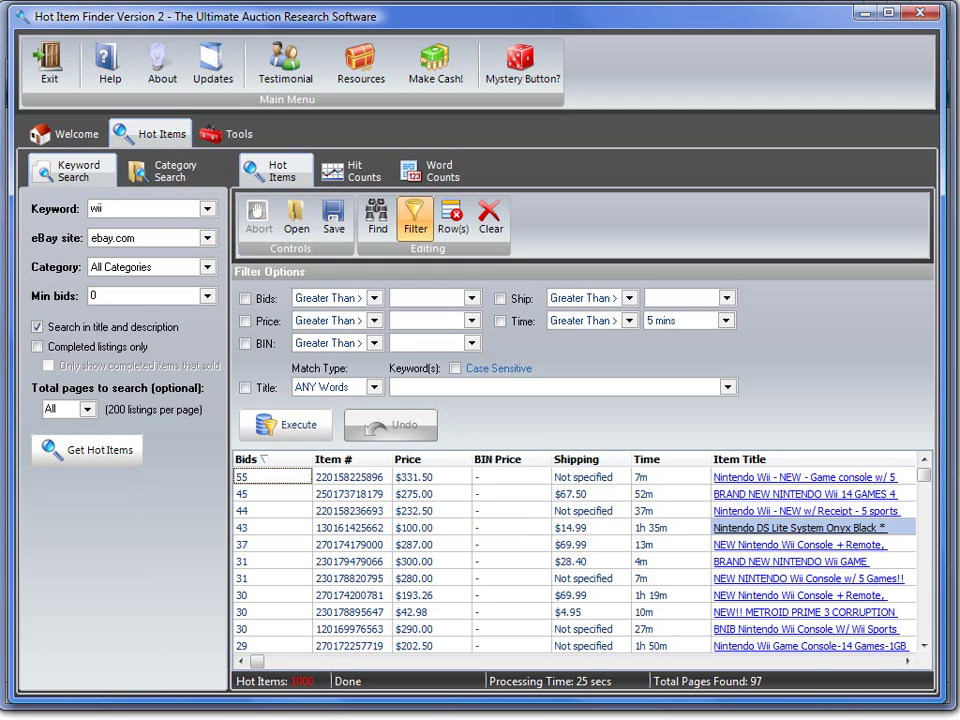
pyautogui.click(247, 388)
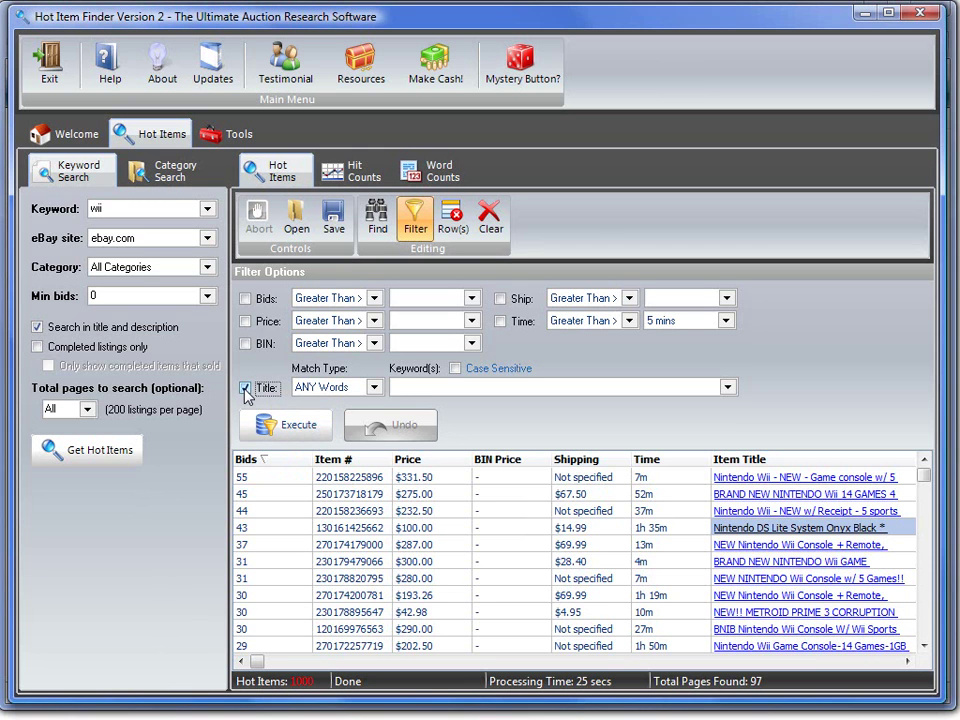
pyautogui.click(376, 389)
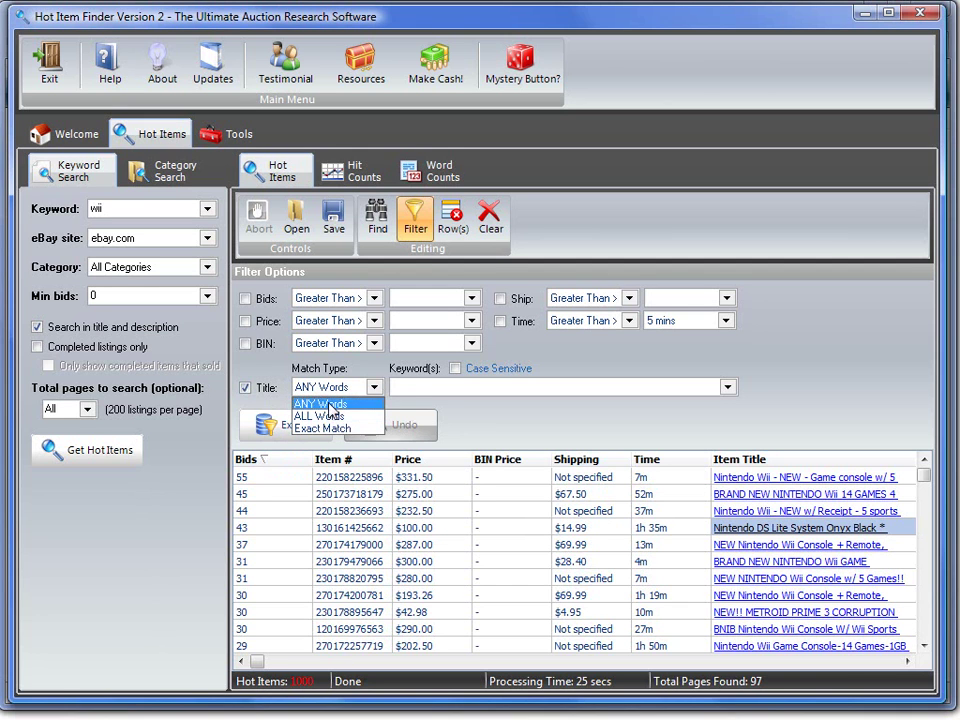
pyautogui.click(337, 404)
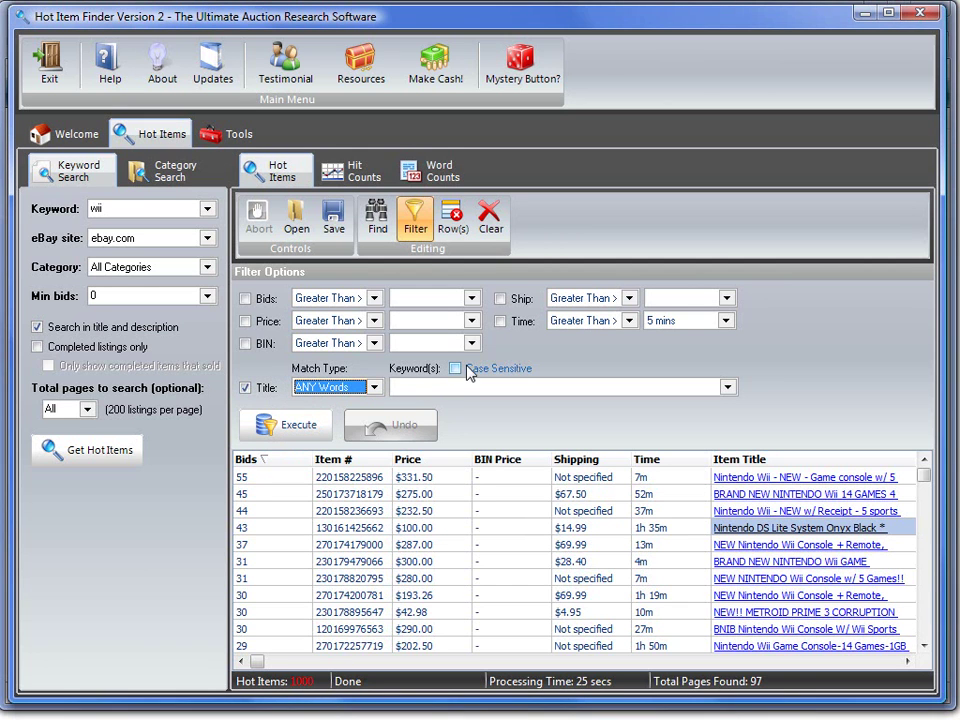
pyautogui.click(426, 388)
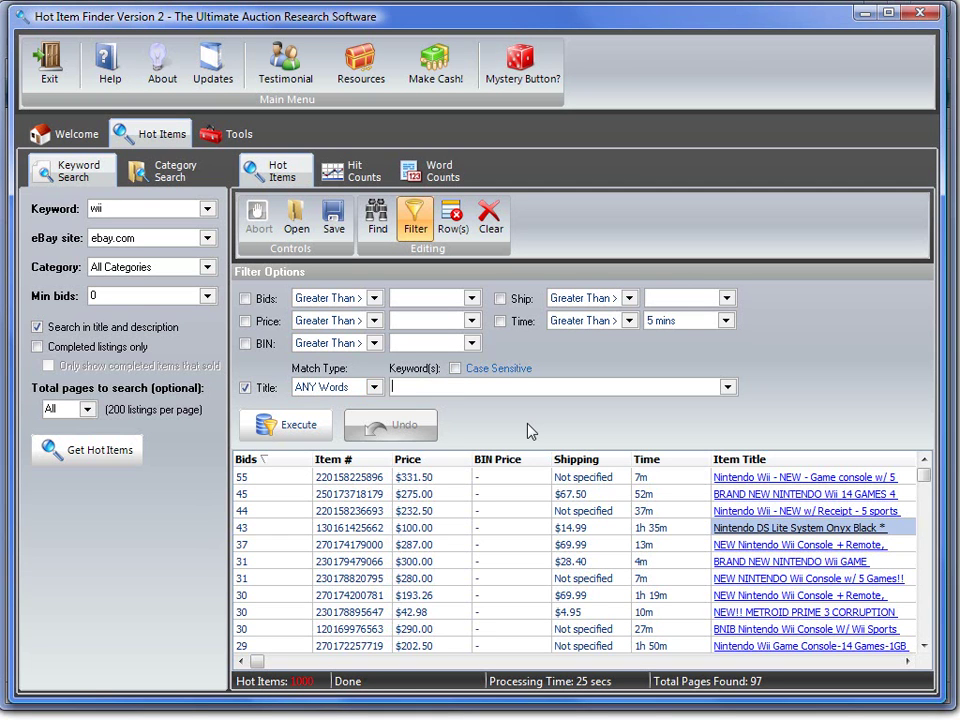
pyautogui.write('wii')
pyautogui.click(273, 427)
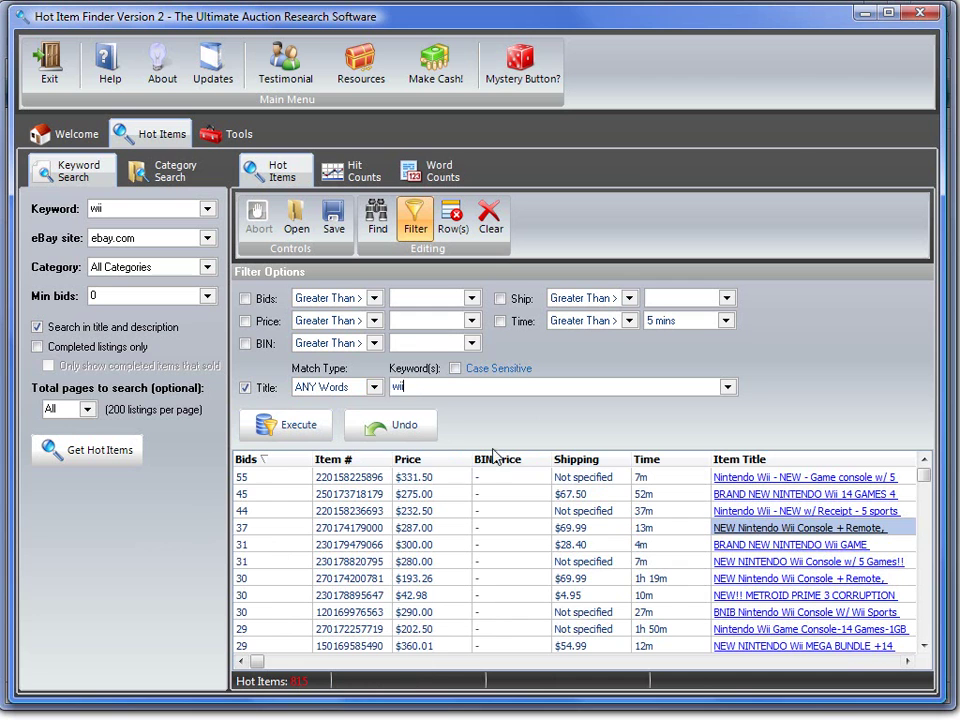
# Undo the wii filter, try the keyword 'wiiq' with no results, and undo again.
pyautogui.click(398, 428)
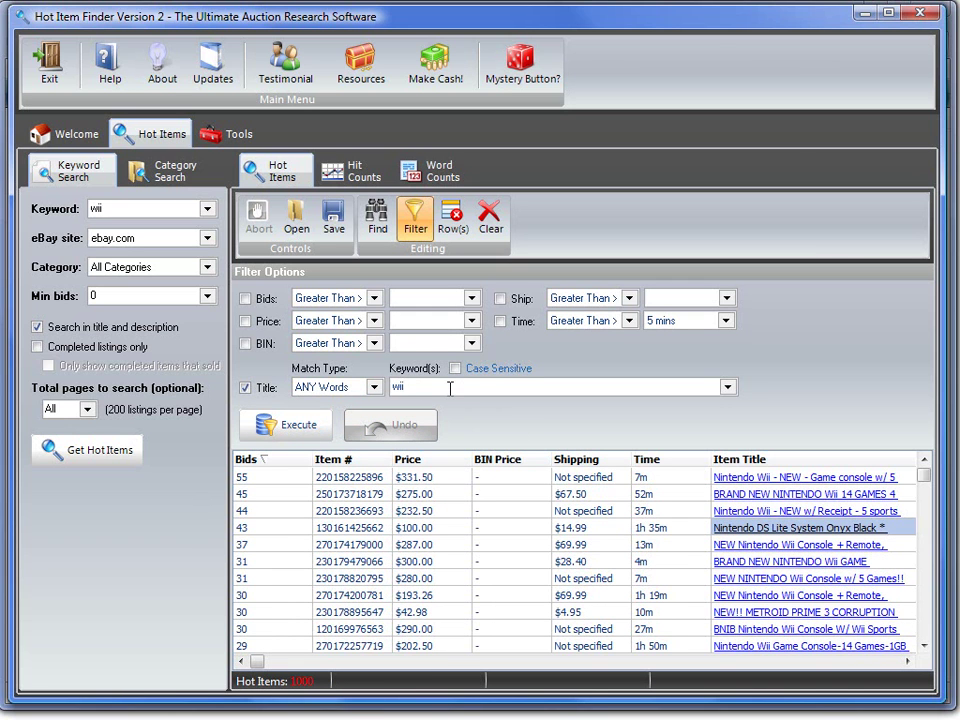
pyautogui.write('q')
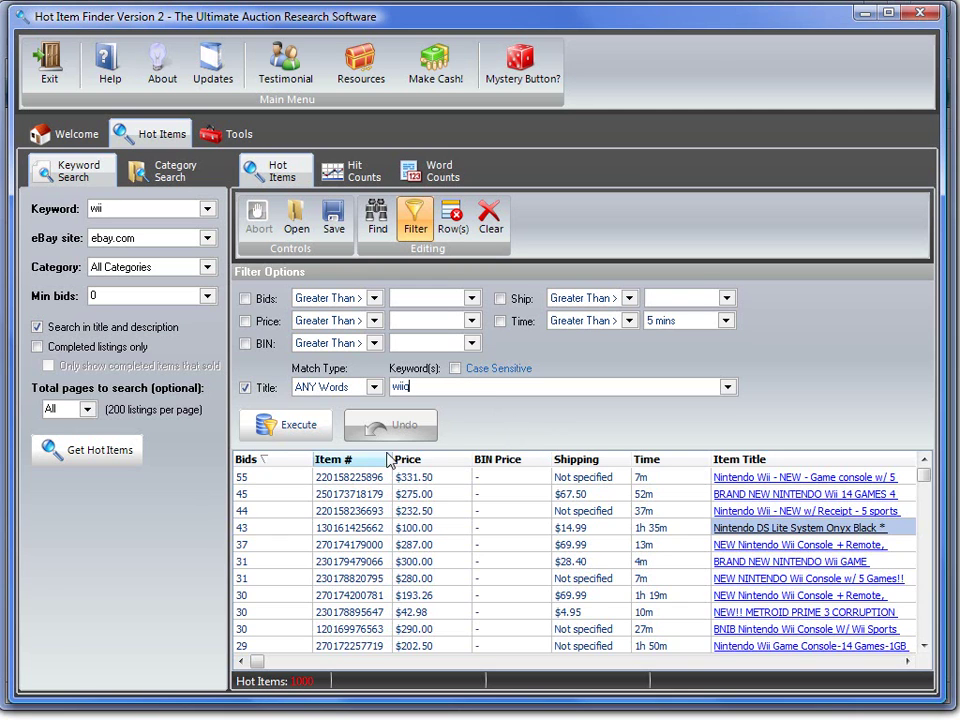
pyautogui.click(298, 428)
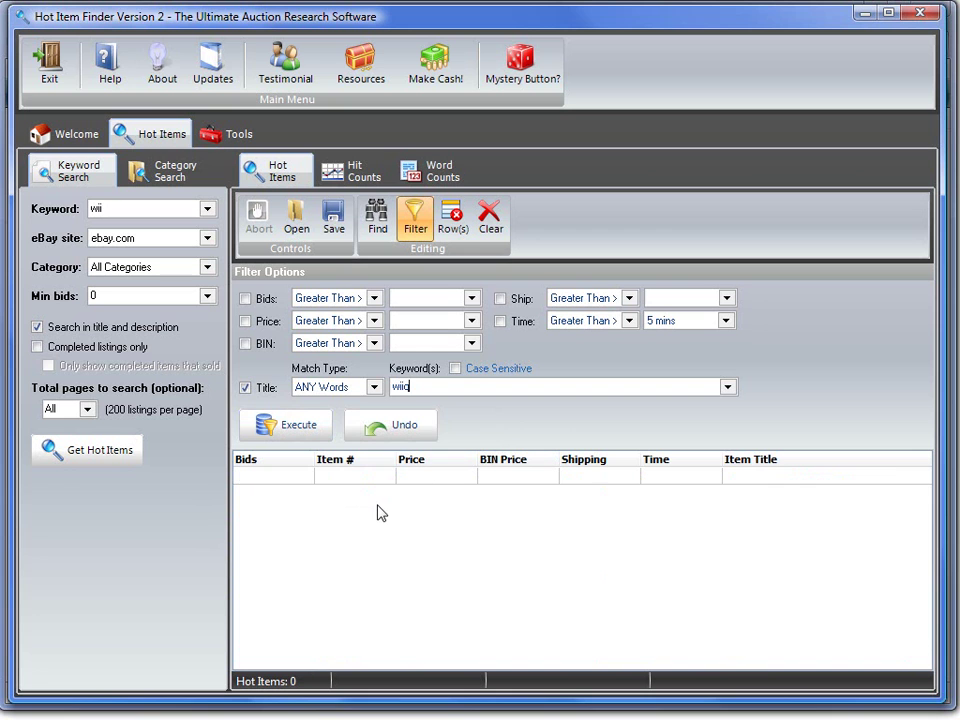
pyautogui.click(388, 430)
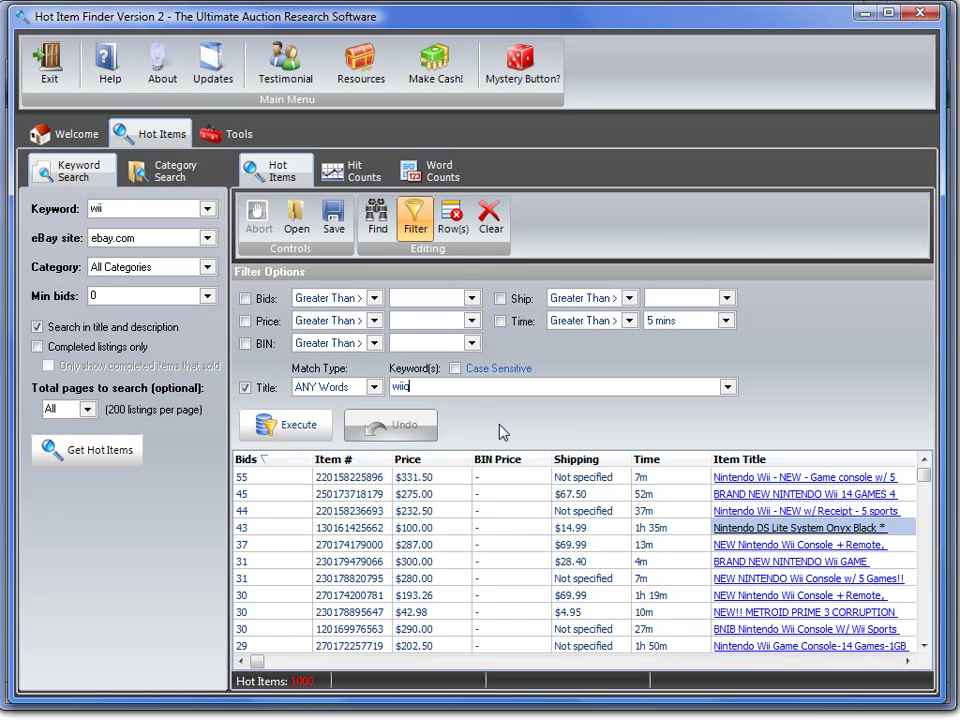
# Save the 1000 Wii results as a GRD file named 'wii'.
pyautogui.click(330, 218)
pyautogui.click(345, 253)
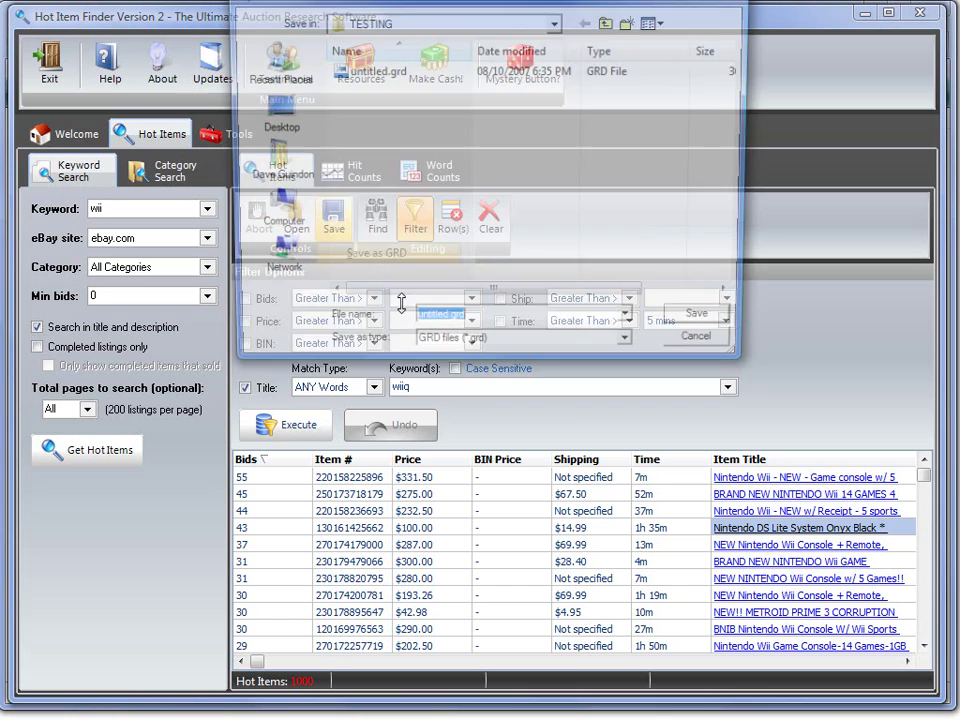
pyautogui.press('Home')
pyautogui.press('Delete')
pyautogui.press('Delete')
pyautogui.press('Delete')
pyautogui.press('Delete')
pyautogui.press('Delete')
pyautogui.press('Delete')
pyautogui.press('Delete')
pyautogui.press('Delete')
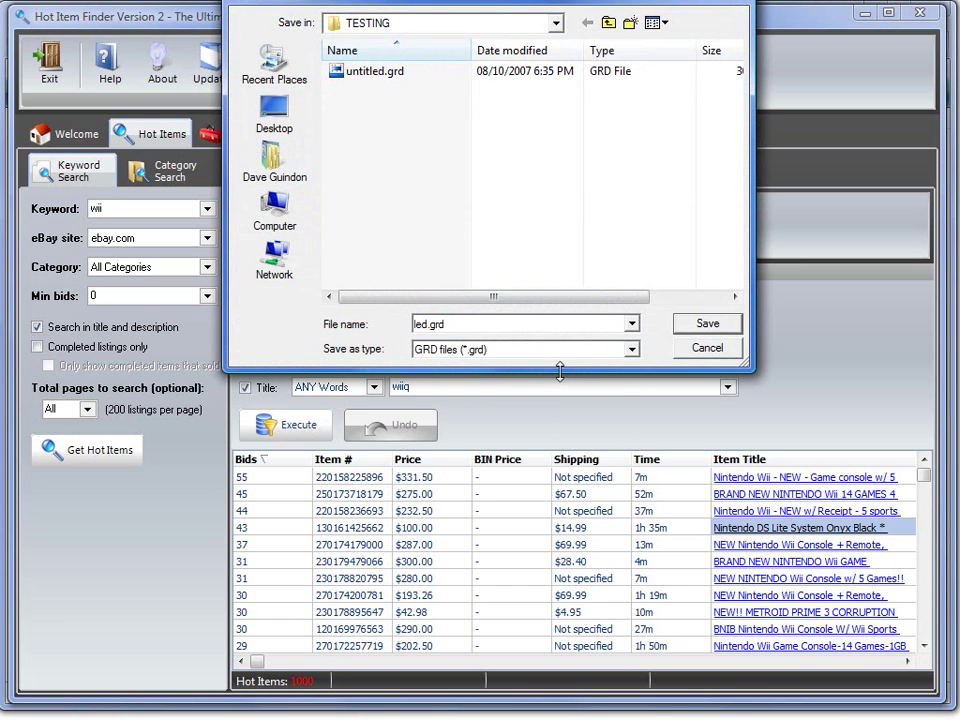
pyautogui.write('wii')
pyautogui.click(712, 324)
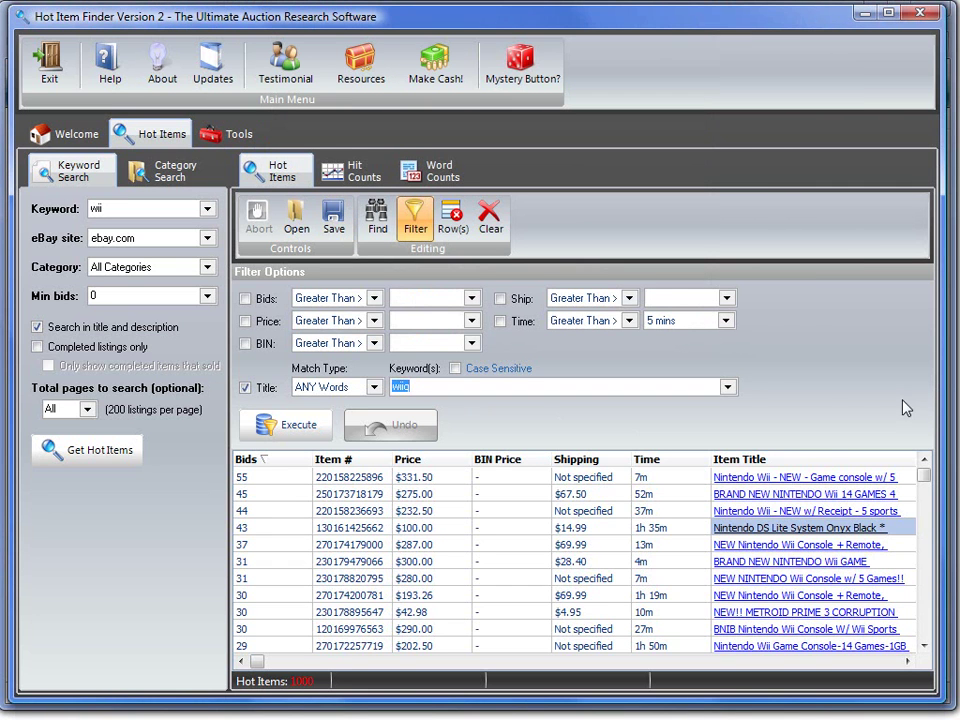
# Apply a bids-over-30 filter with keyword wii, leaving 6 items, then undo it.
pyautogui.click(445, 387)
pyautogui.click(245, 298)
pyautogui.click(398, 298)
pyautogui.click(266, 426)
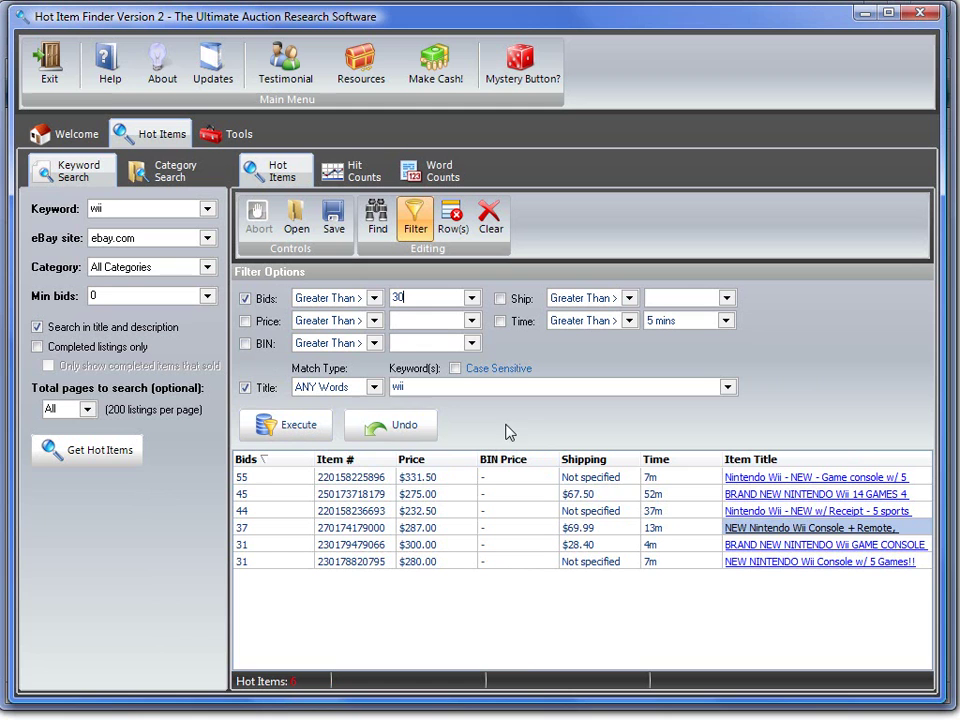
pyautogui.click(398, 428)
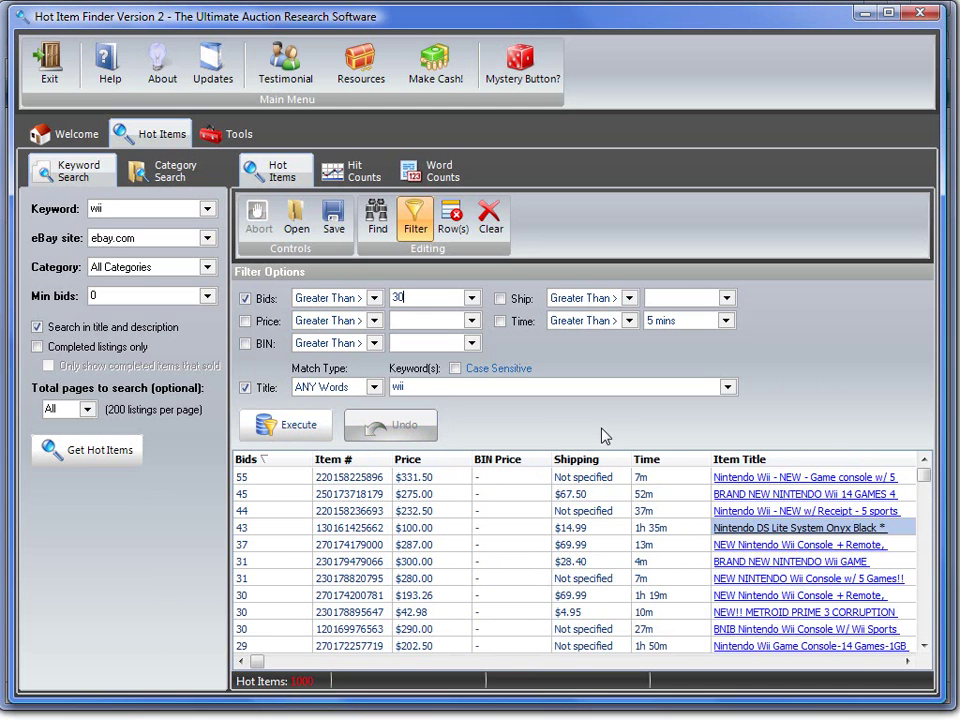
# Filter results to a 15 mins time-left threshold and sort them by time left.
pyautogui.click(521, 321)
pyautogui.click(244, 298)
pyautogui.click(730, 320)
pyautogui.click(714, 362)
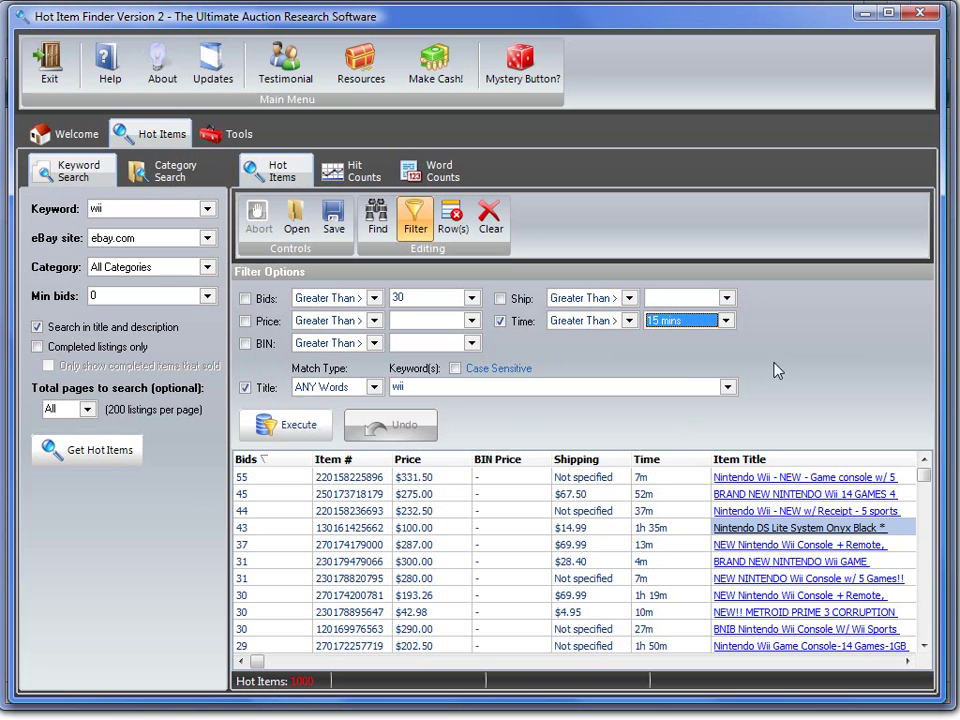
pyautogui.click(297, 426)
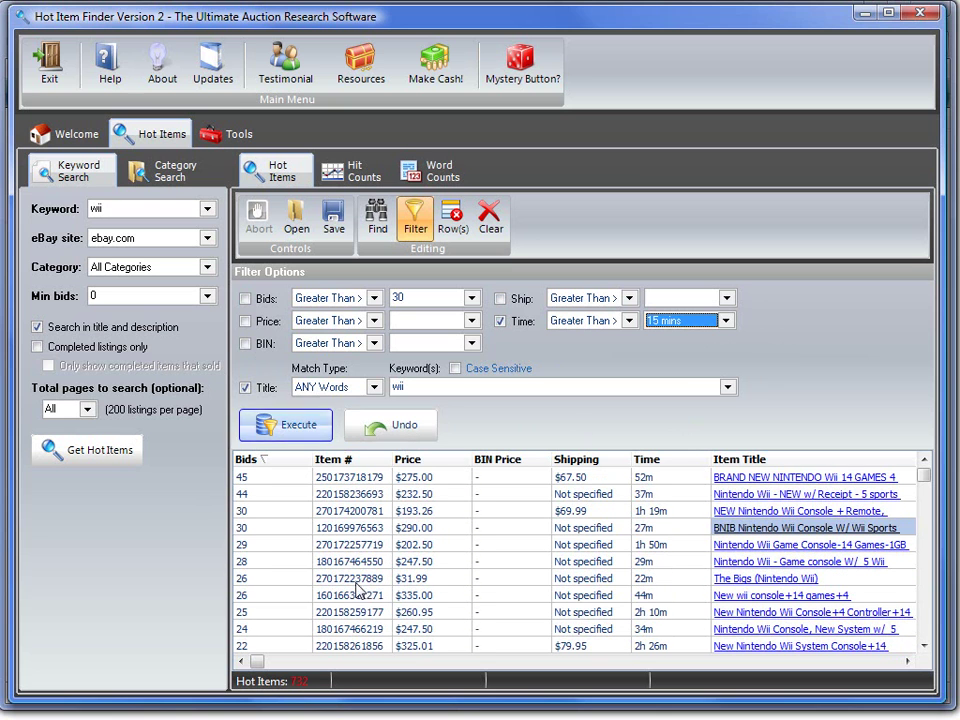
pyautogui.click(678, 487)
pyautogui.scroll(-6, 677, 521)
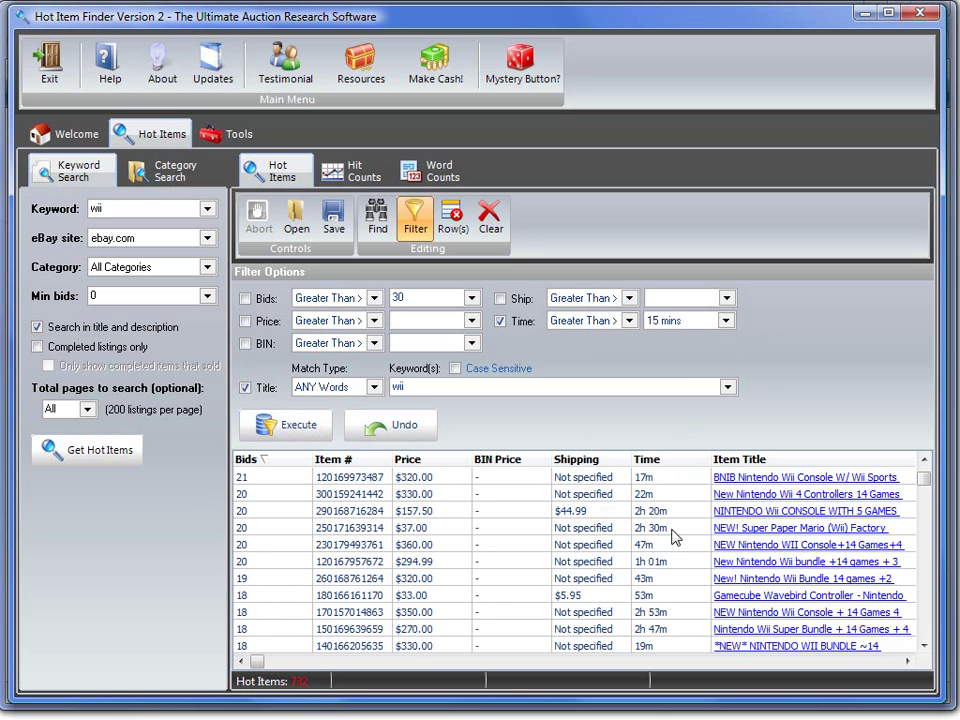
pyautogui.scroll(6, 673, 538)
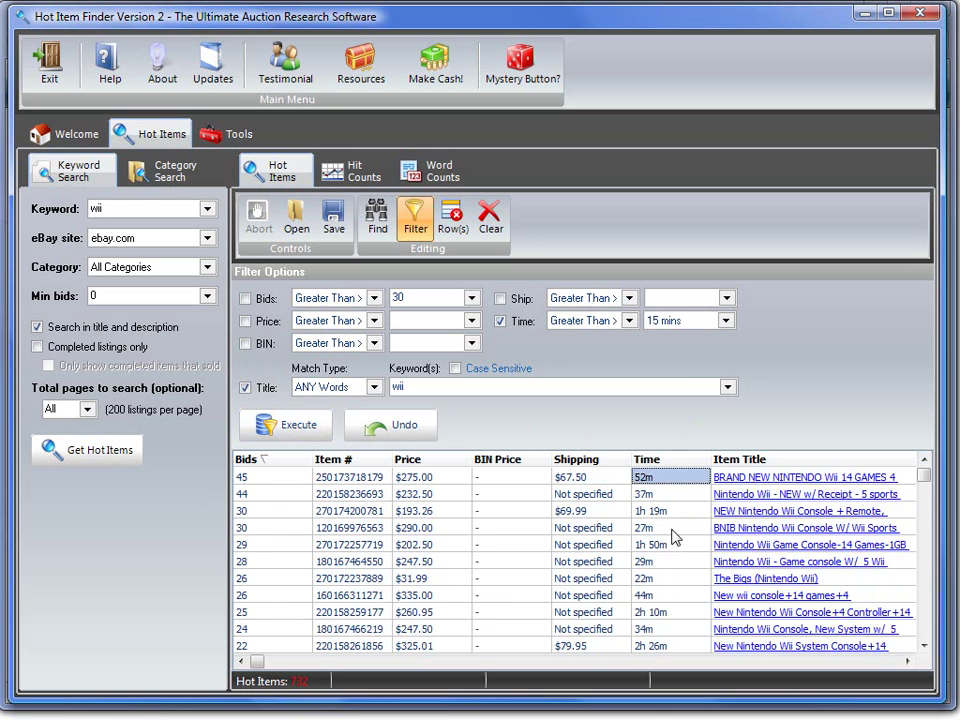
pyautogui.click(676, 461)
pyautogui.click(676, 461)
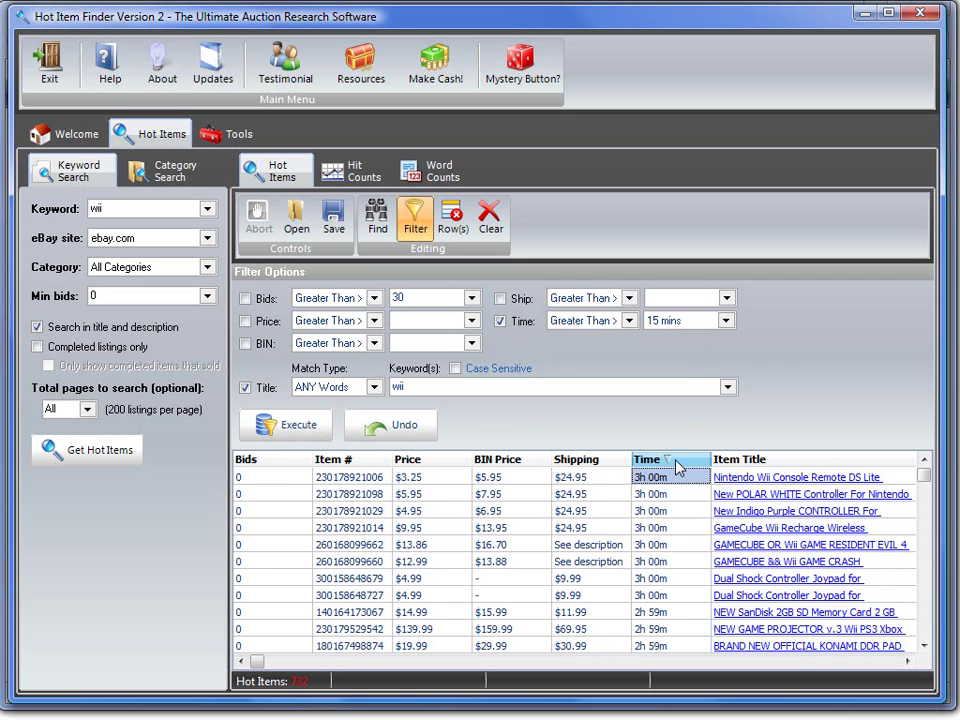
pyautogui.click(676, 461)
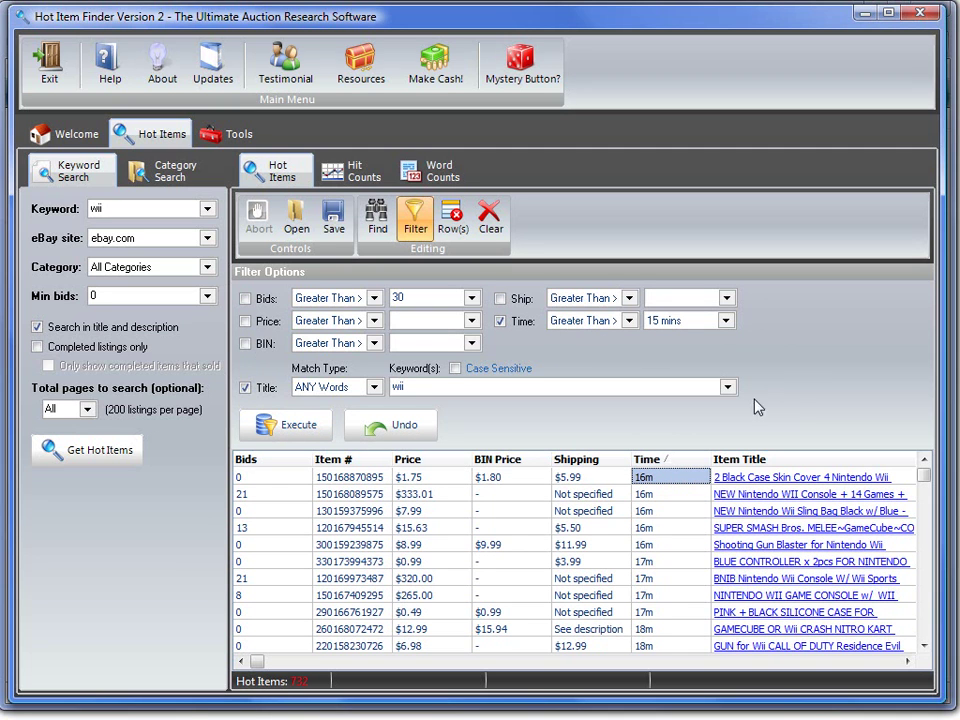
# Turn off the time and bids conditions and undo to restore all 1000 items.
pyautogui.click(516, 322)
pyautogui.doubleClick(468, 389)
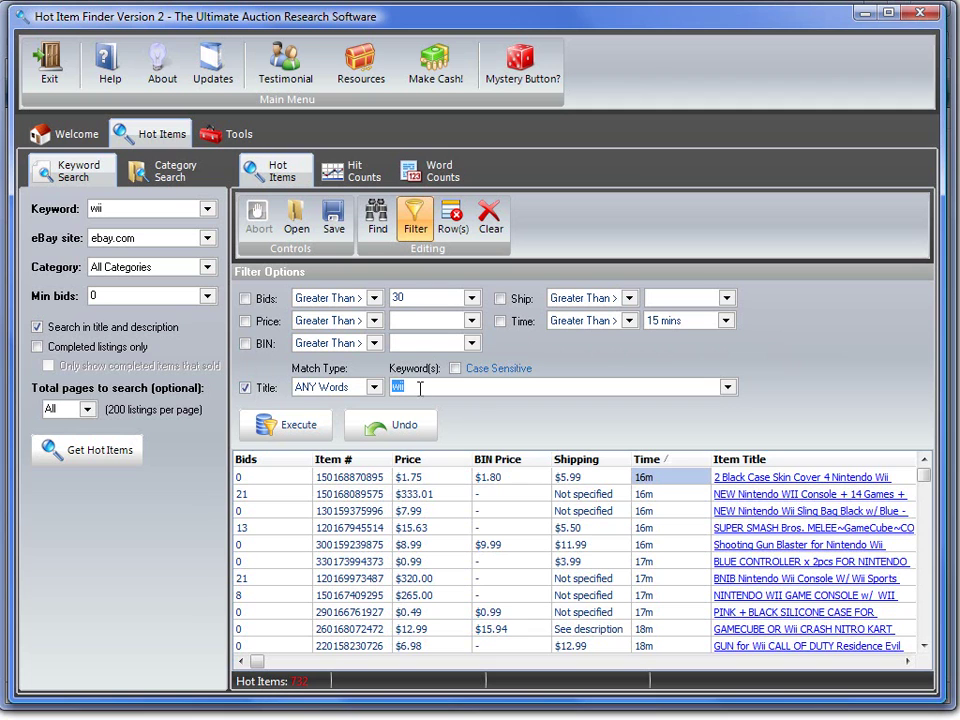
pyautogui.click(246, 299)
pyautogui.click(246, 299)
pyautogui.click(382, 432)
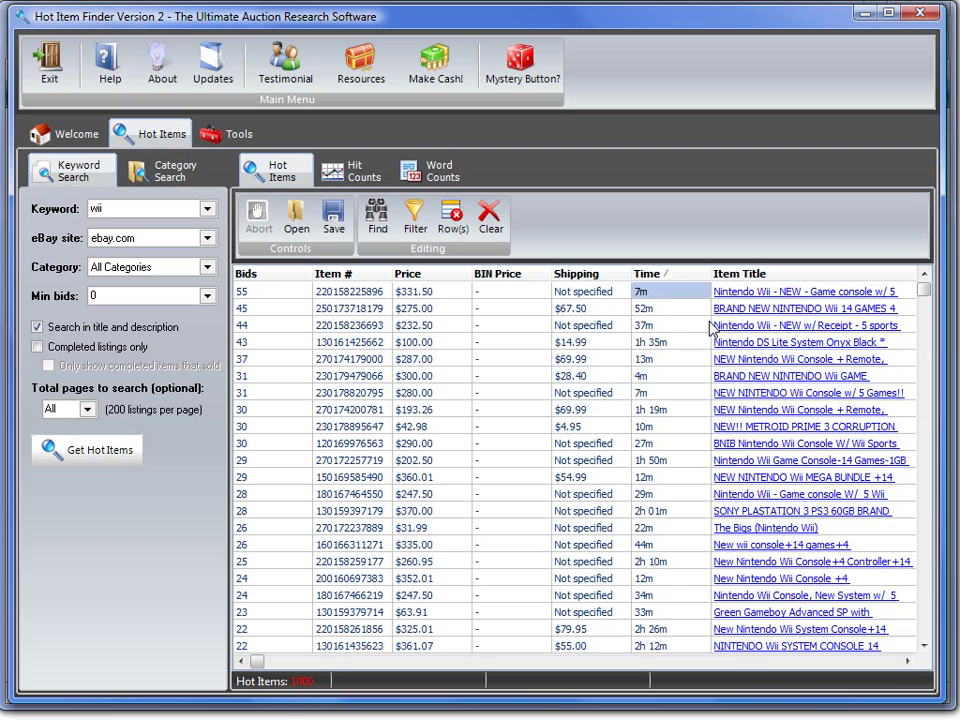
pyautogui.click(378, 222)
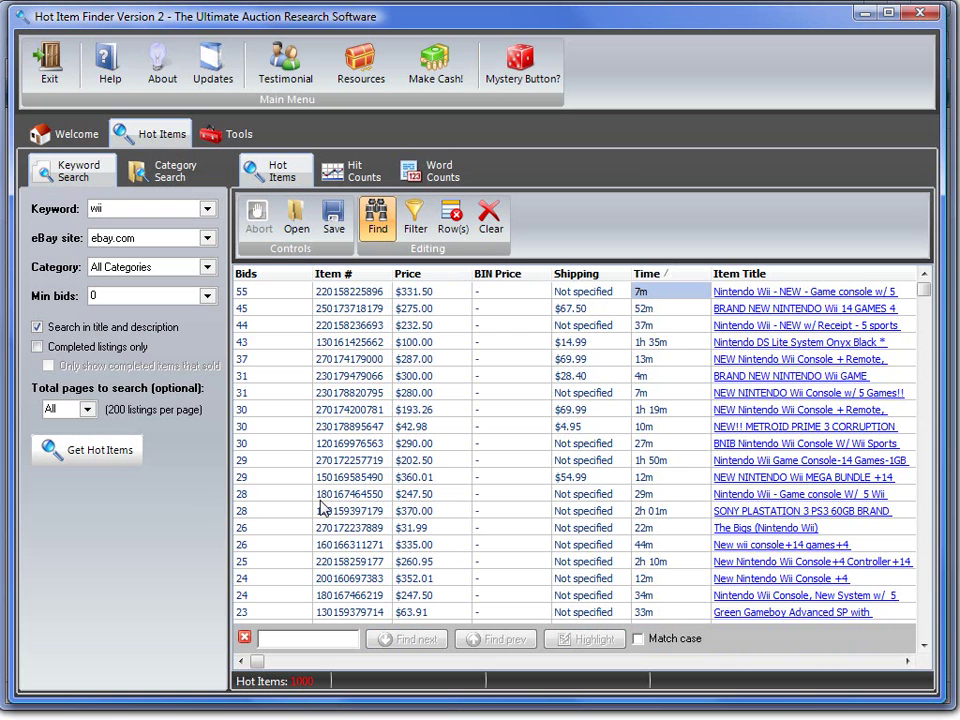
pyautogui.write('console')
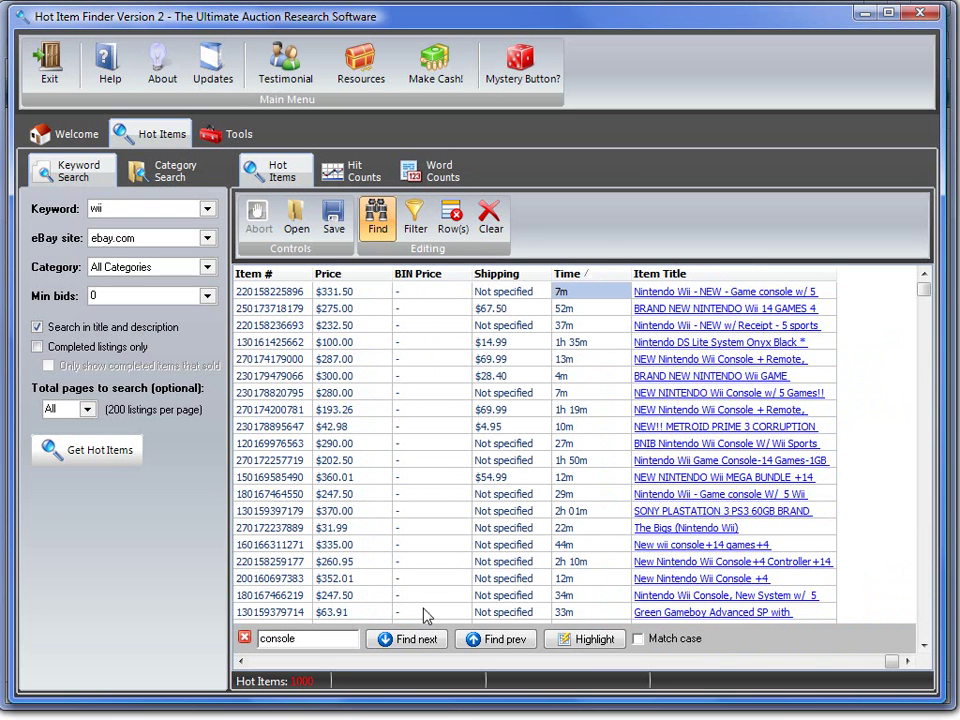
pyautogui.click(603, 642)
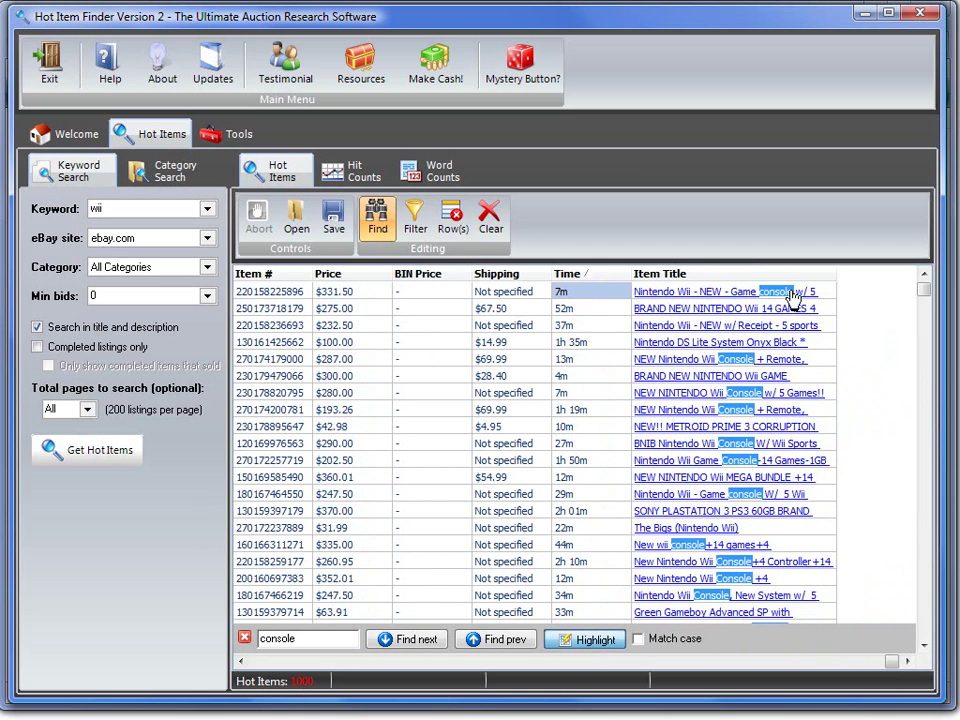
pyautogui.moveTo(929, 293)
pyautogui.mouseDown()
pyautogui.moveTo(924, 616)
pyautogui.moveTo(924, 288)
pyautogui.mouseUp()
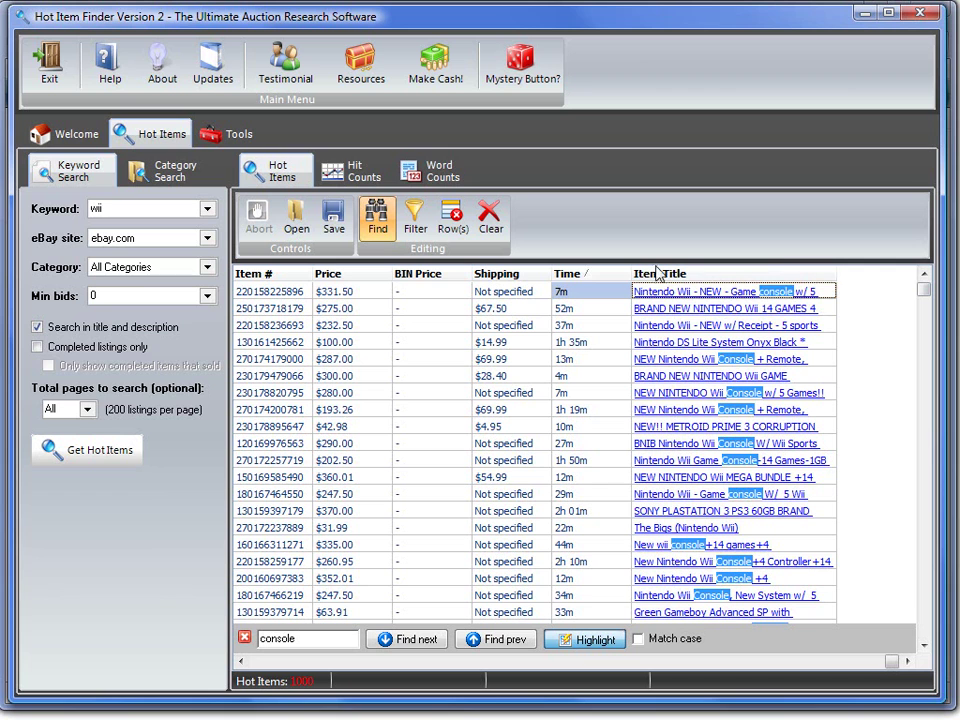
pyautogui.click(428, 642)
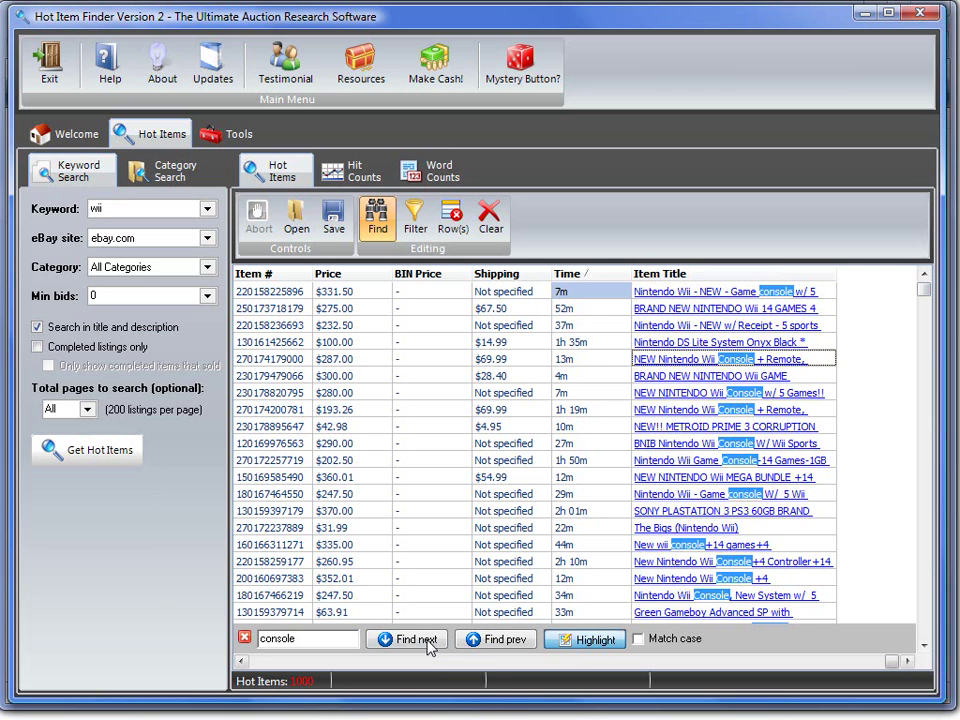
pyautogui.click(428, 642)
pyautogui.click(428, 642)
pyautogui.click(428, 642)
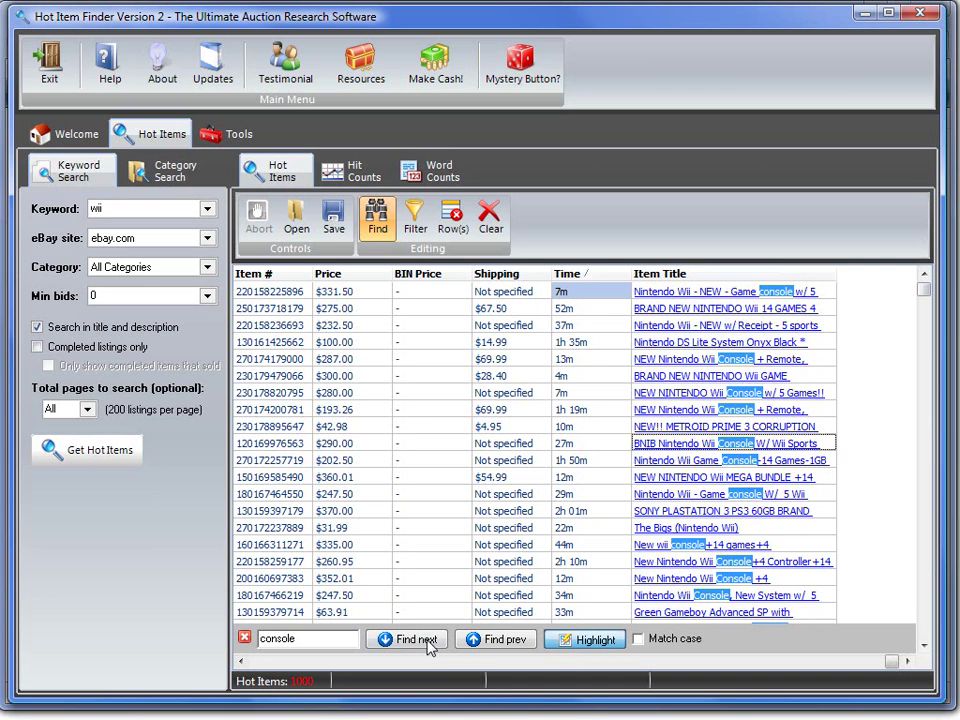
pyautogui.click(428, 642)
pyautogui.click(428, 642)
pyautogui.click(428, 642)
pyautogui.click(430, 642)
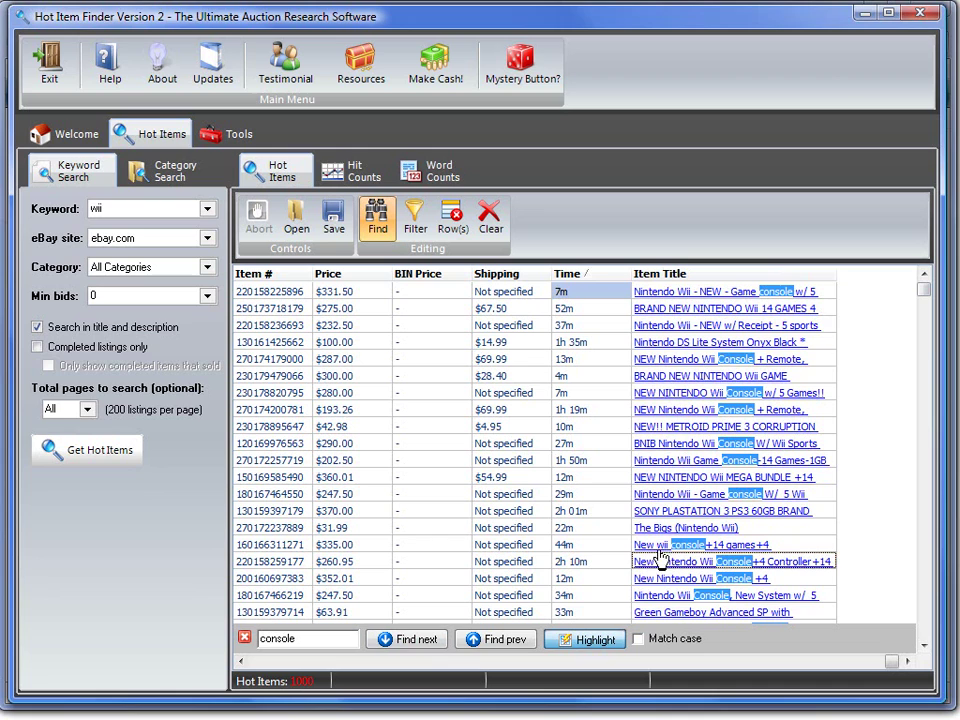
pyautogui.click(428, 640)
pyautogui.click(428, 640)
pyautogui.click(428, 640)
pyautogui.click(428, 640)
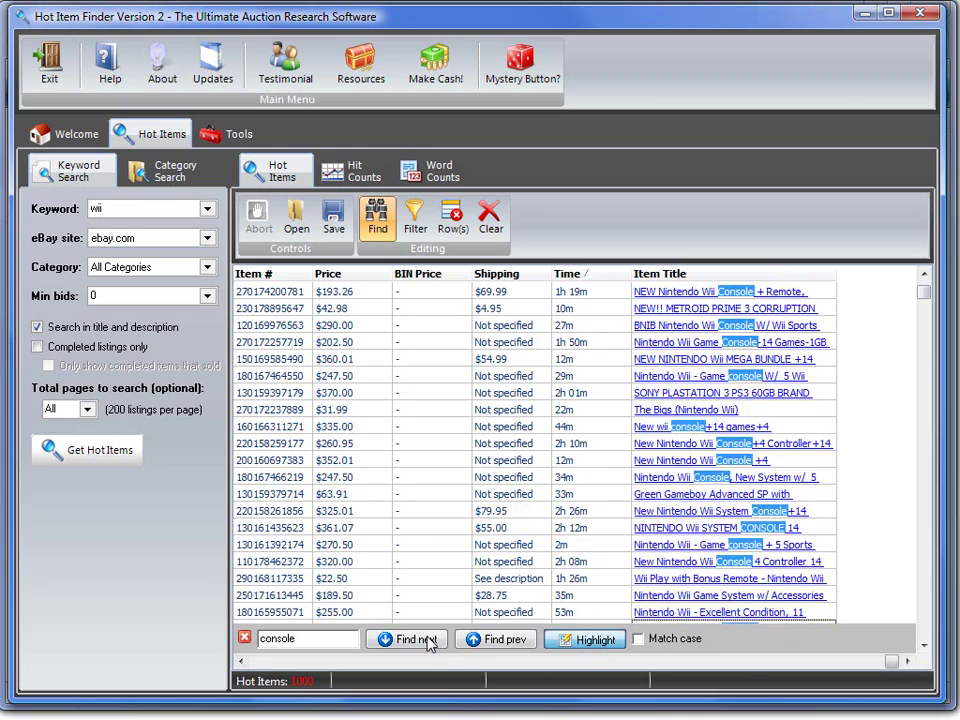
pyautogui.click(428, 640)
pyautogui.click(428, 640)
pyautogui.click(428, 640)
pyautogui.click(428, 640)
pyautogui.click(428, 640)
pyautogui.click(428, 640)
pyautogui.click(428, 640)
pyautogui.click(428, 640)
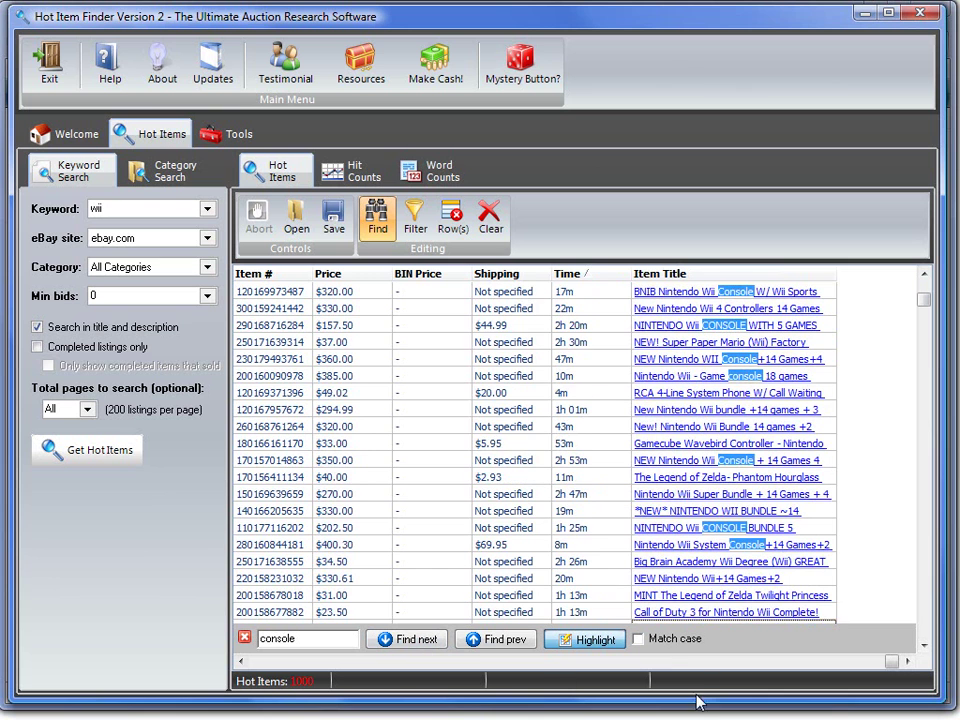
pyautogui.click(638, 639)
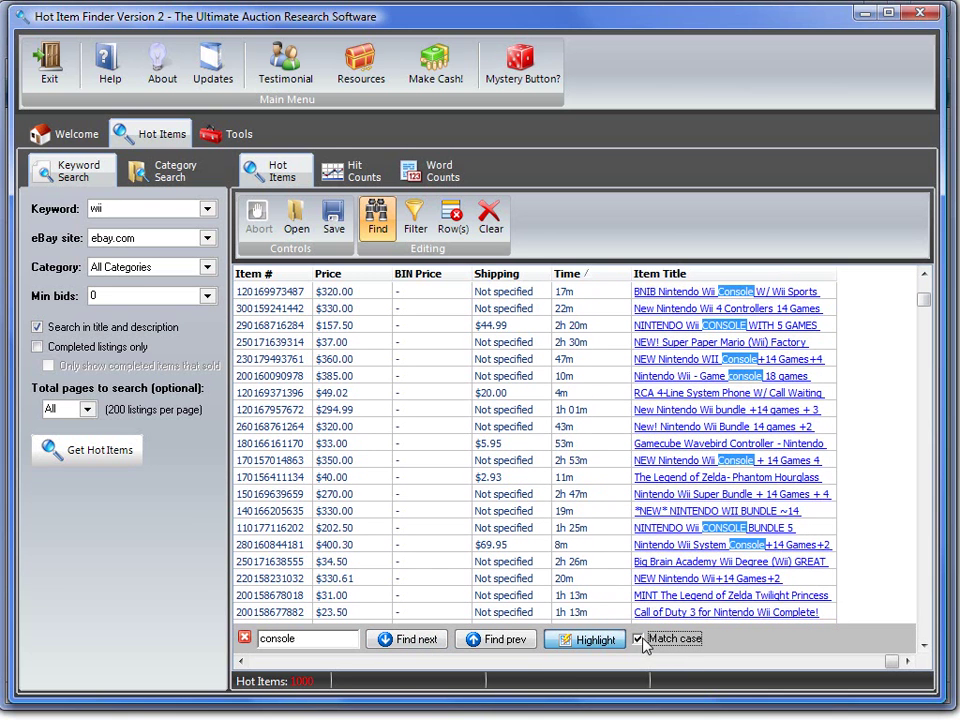
pyautogui.click(410, 640)
pyautogui.click(410, 640)
pyautogui.click(585, 640)
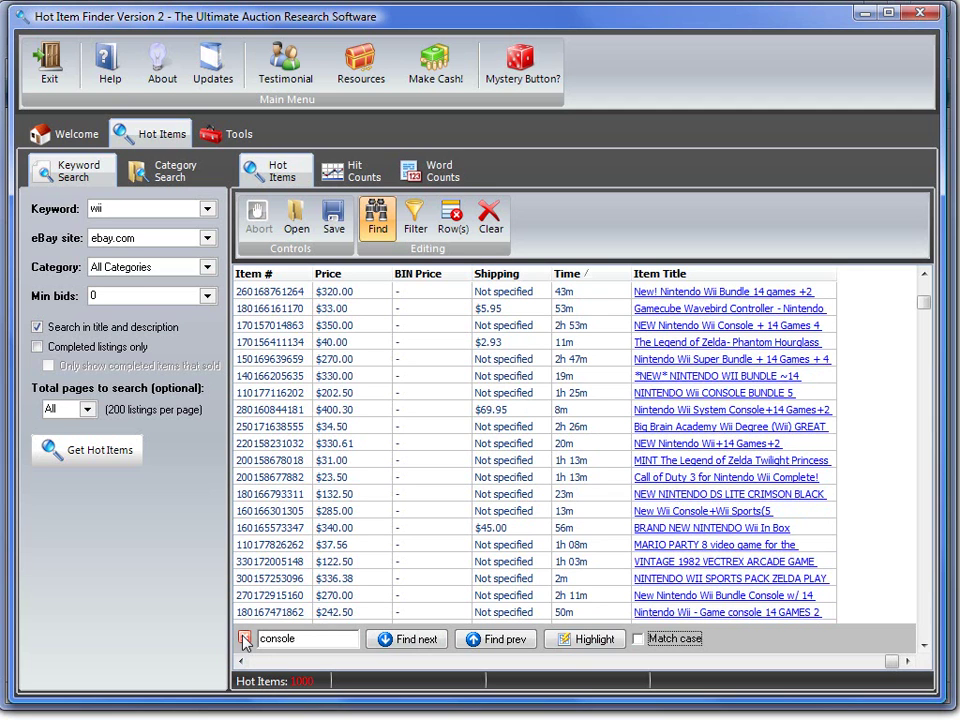
pyautogui.click(377, 215)
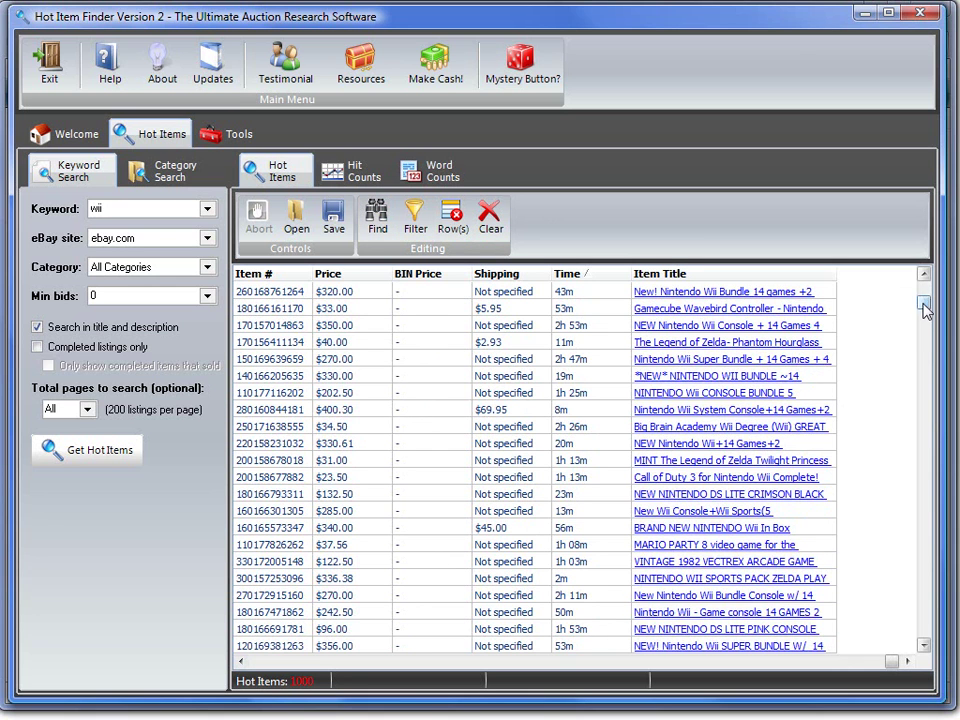
# Sort the listings by the Bids column, highest bid count first.
pyautogui.moveTo(926, 304); pyautogui.dragTo(924, 288)
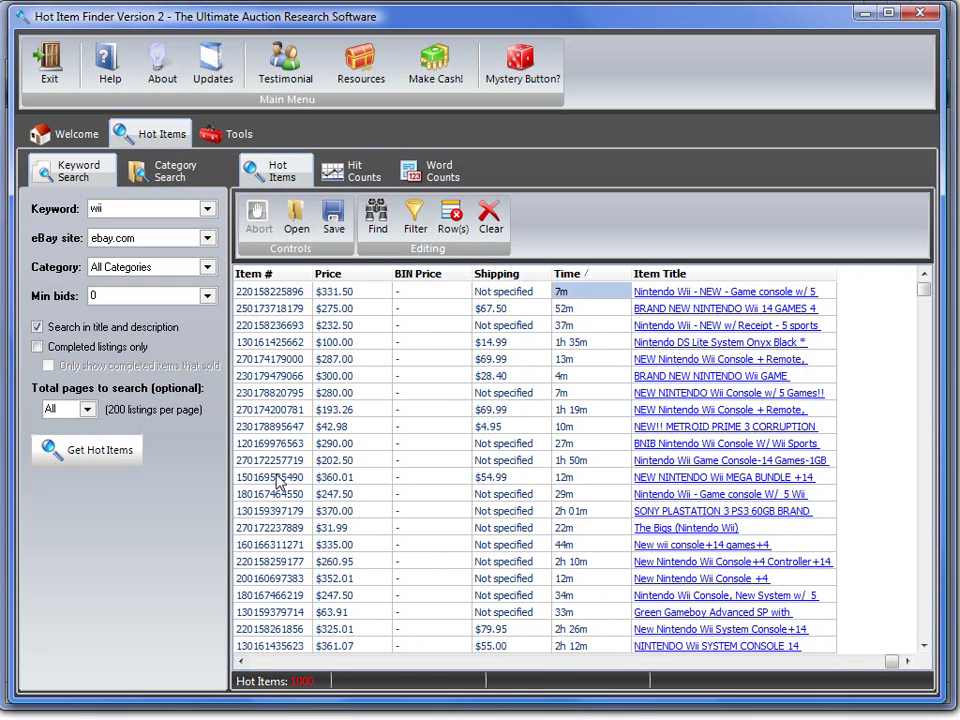
pyautogui.click(400, 661)
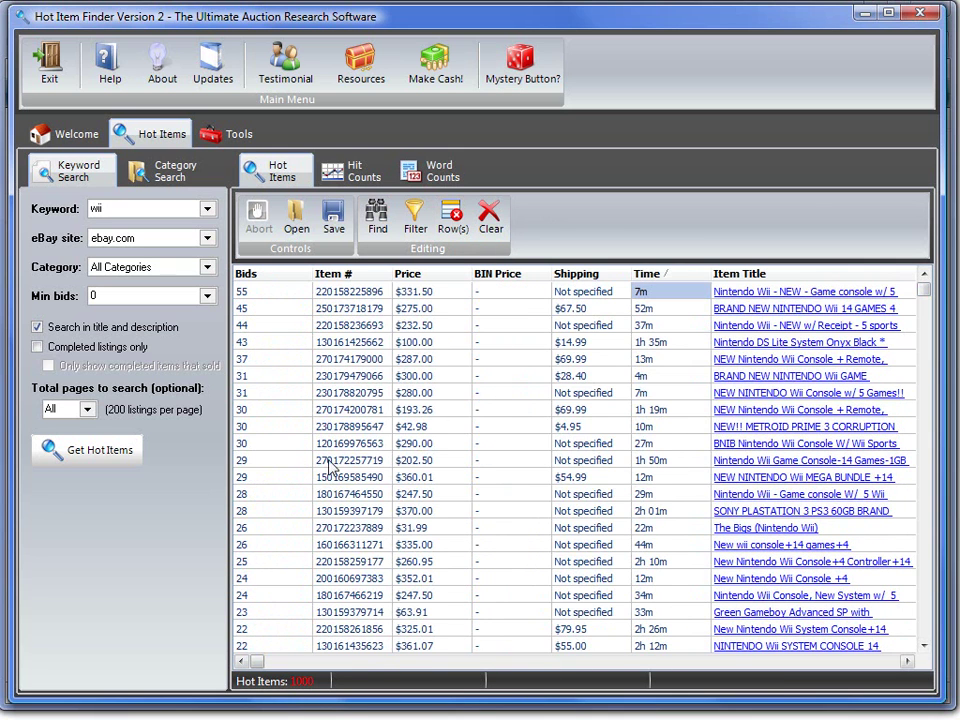
pyautogui.click(285, 274)
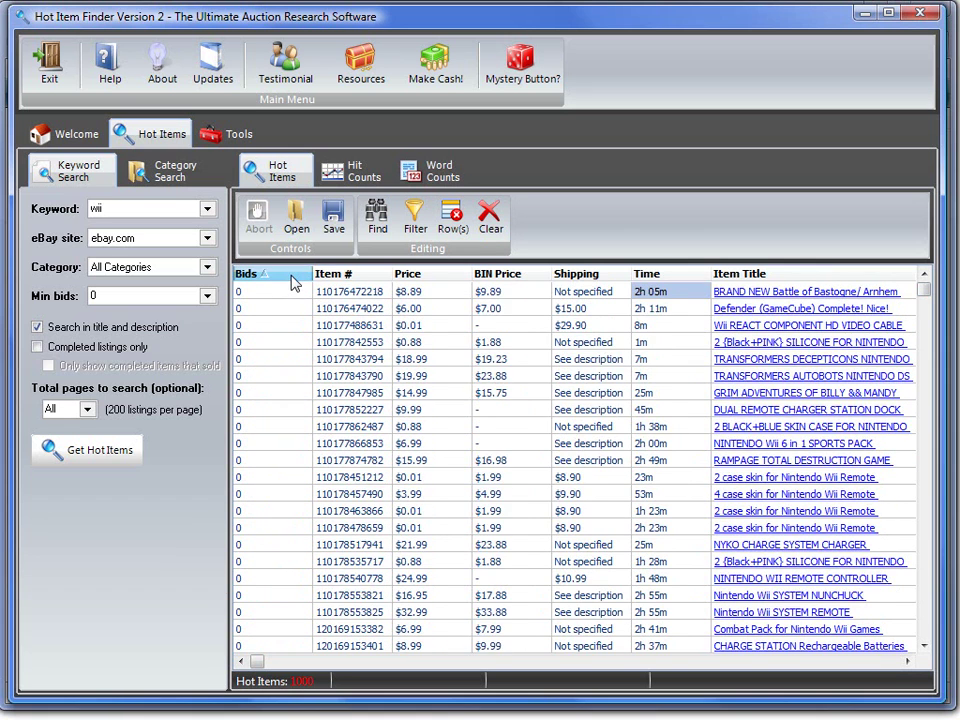
pyautogui.click(292, 276)
# Select all zero-bid rows at the bottom of the list and delete them.
pyautogui.moveTo(925, 294); pyautogui.dragTo(926, 387)
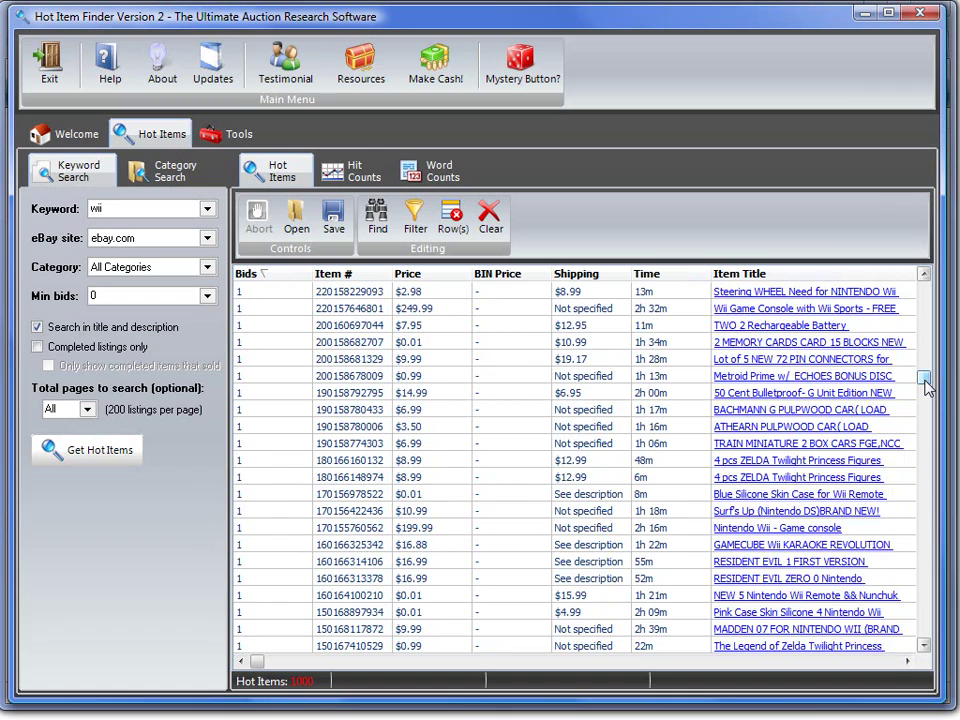
pyautogui.click(924, 646)
pyautogui.click(924, 646)
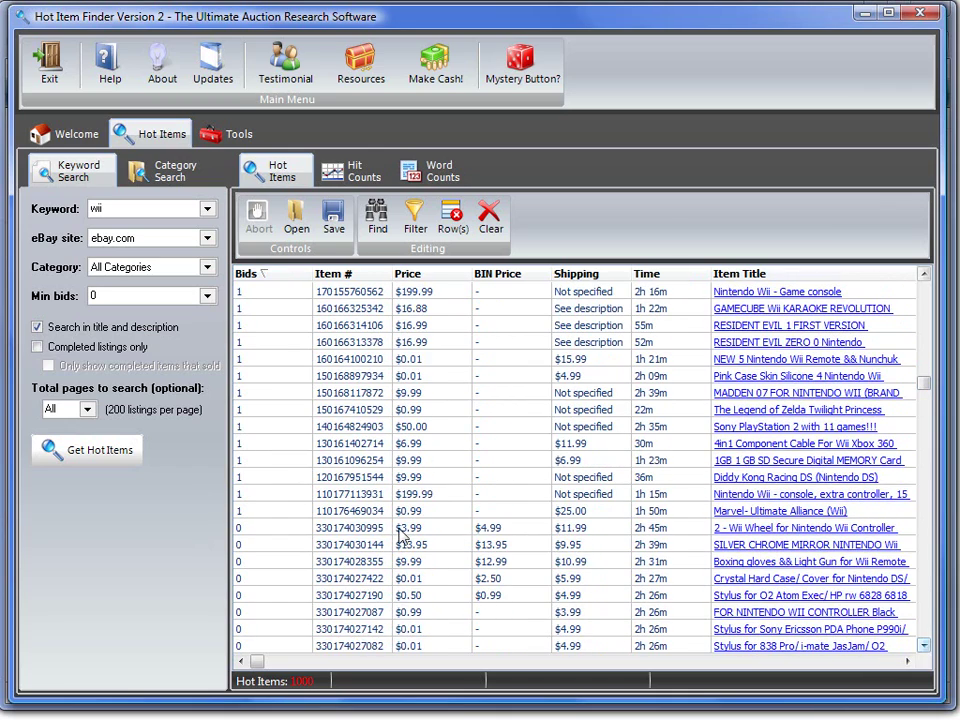
pyautogui.click(279, 528)
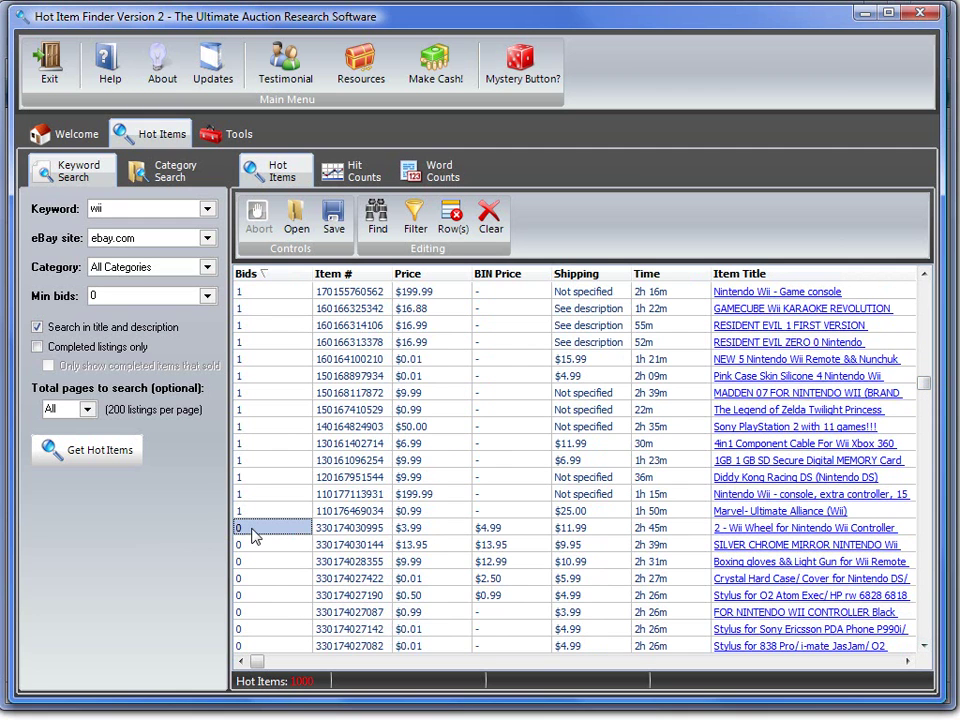
pyautogui.moveTo(924, 388); pyautogui.dragTo(926, 645)
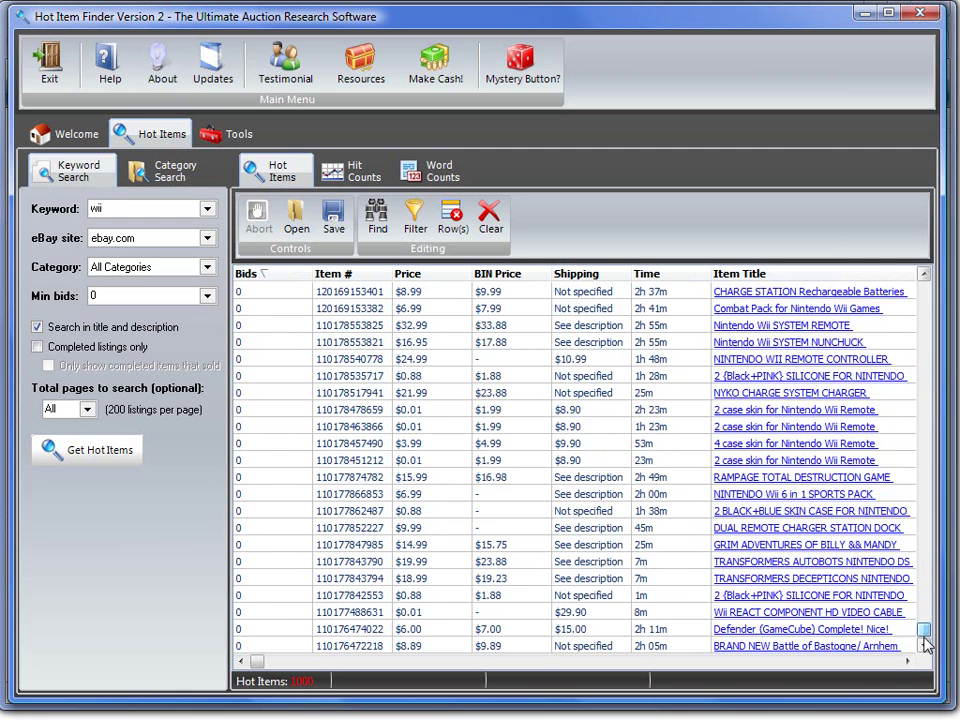
pyautogui.keyDown('shift'); pyautogui.click(253, 655); pyautogui.keyUp('shift')
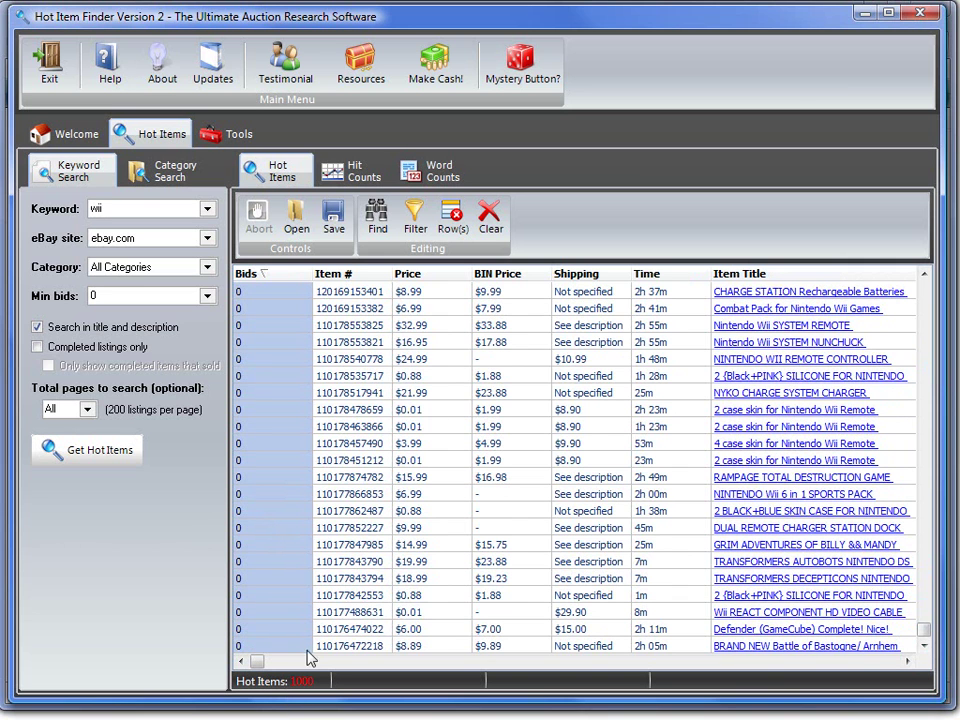
pyautogui.click(452, 218)
pyautogui.click(450, 393)
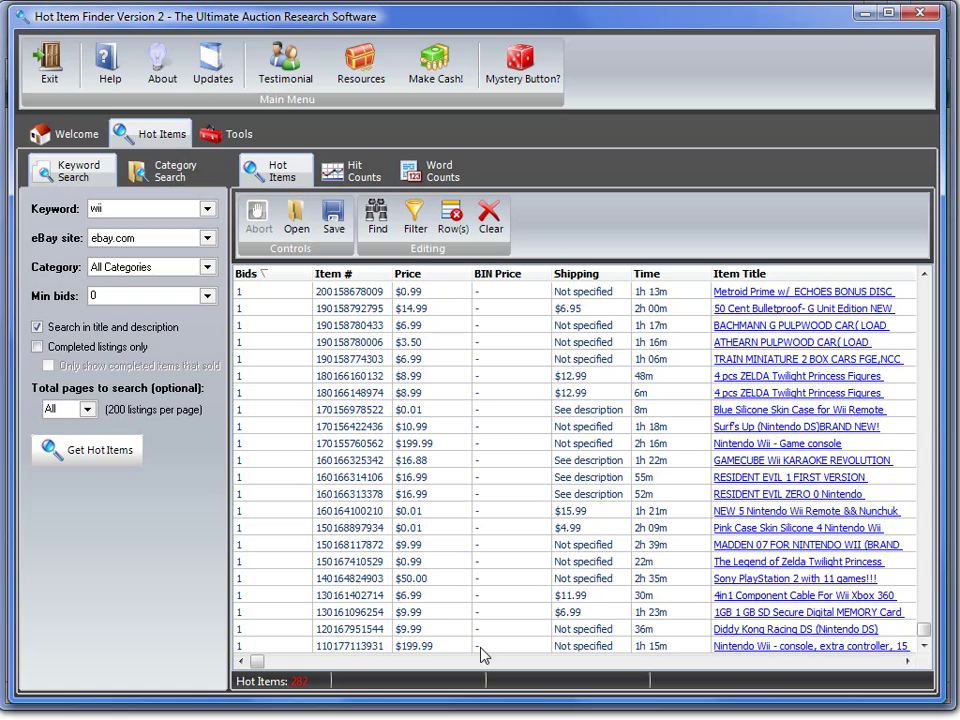
# Delete the selected one-bid rows, leaving 228 hot items, and return to the top.
pyautogui.click(926, 632)
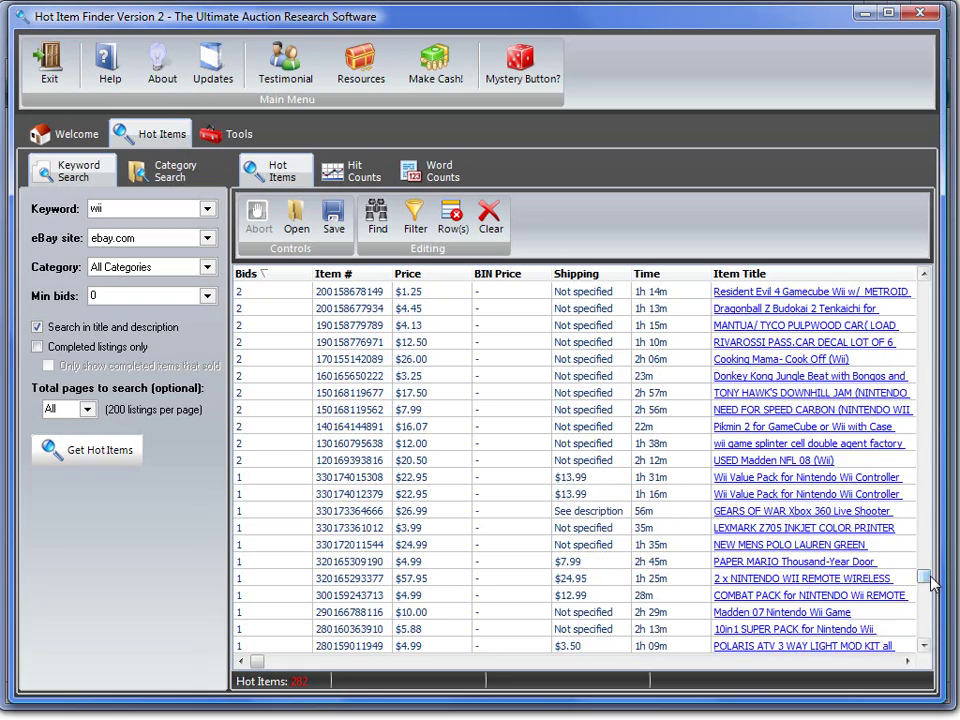
pyautogui.moveTo(926, 643)
pyautogui.mouseDown()
pyautogui.moveTo(925, 579)
pyautogui.moveTo(925, 628)
pyautogui.mouseUp()
pyautogui.click(453, 215)
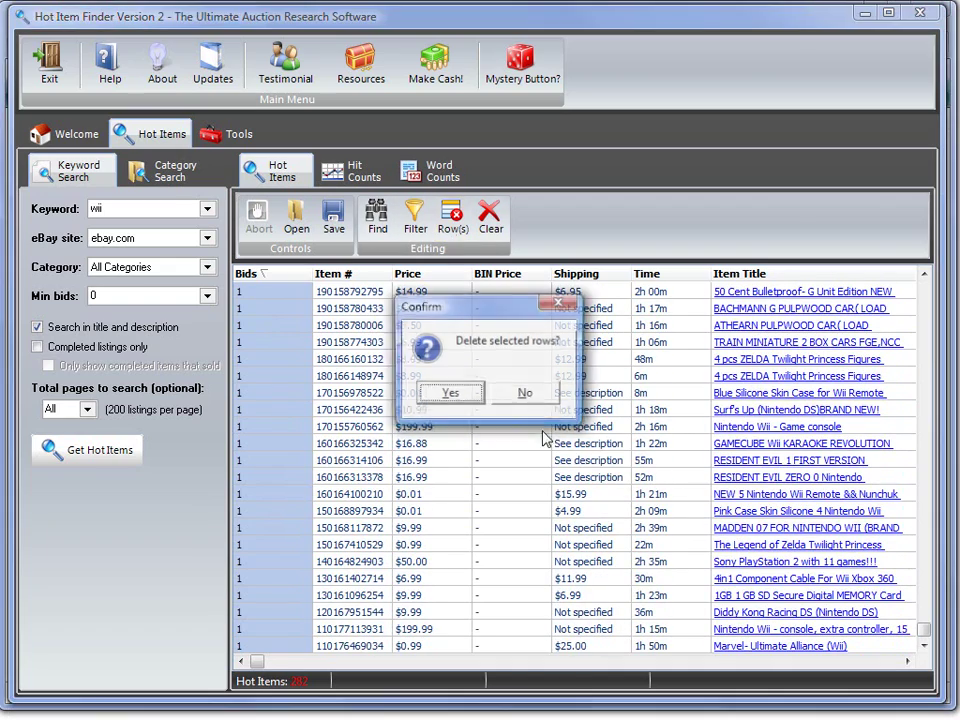
pyautogui.click(448, 392)
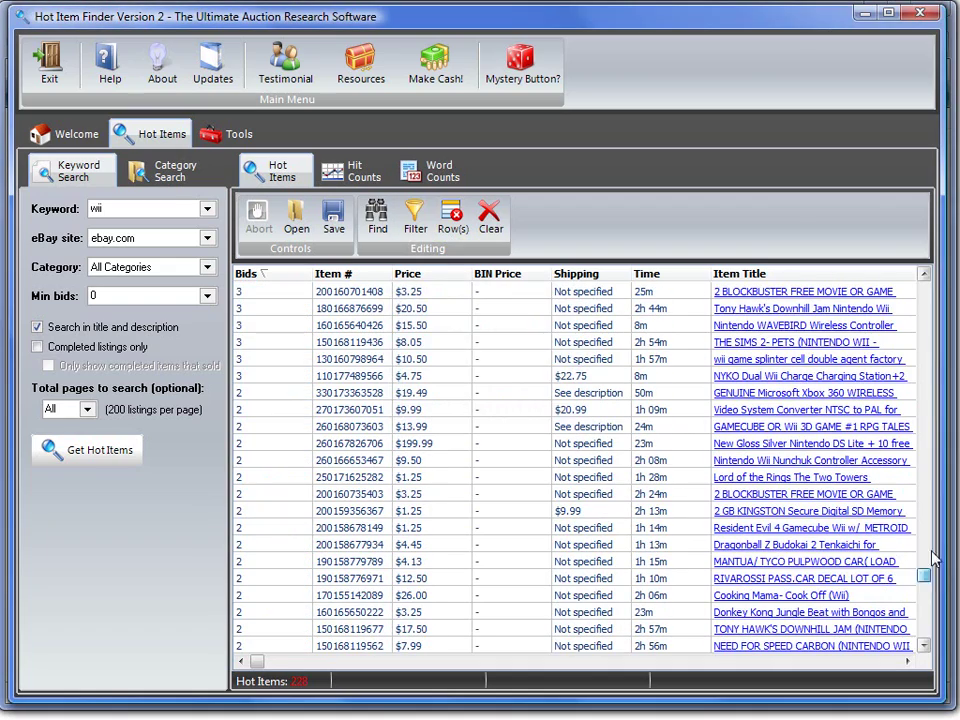
pyautogui.hotkey('ctrl', 'Home')
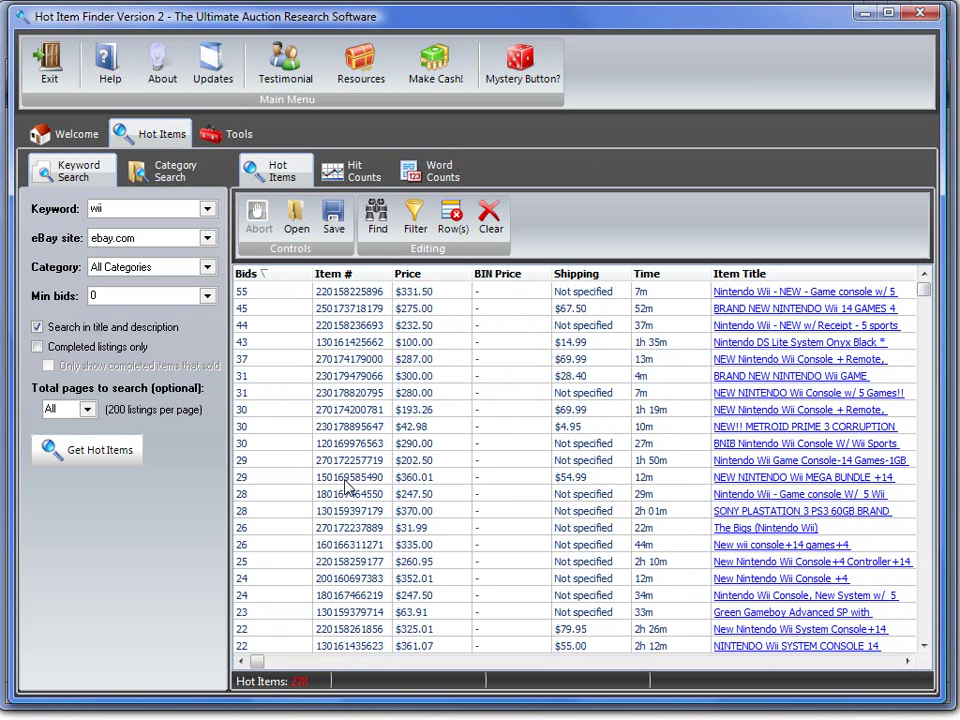